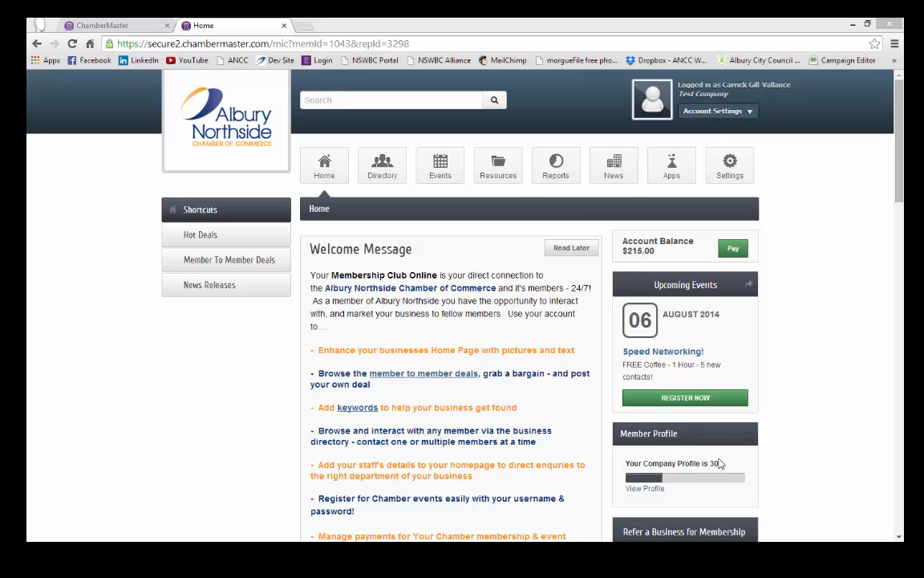
Open the company's profile summary and review the completion status of each profile section
left_click(655, 491)
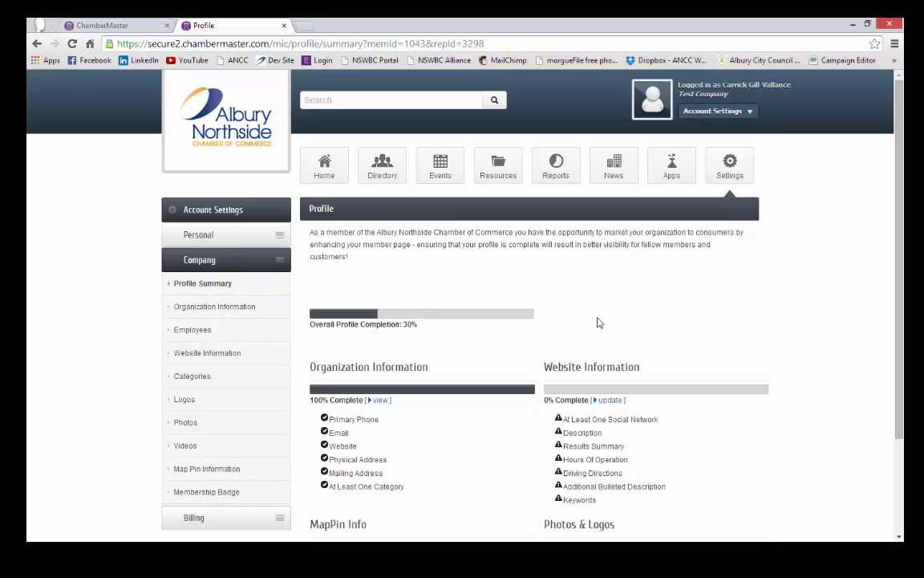
scroll(887, 243, "down", 1)
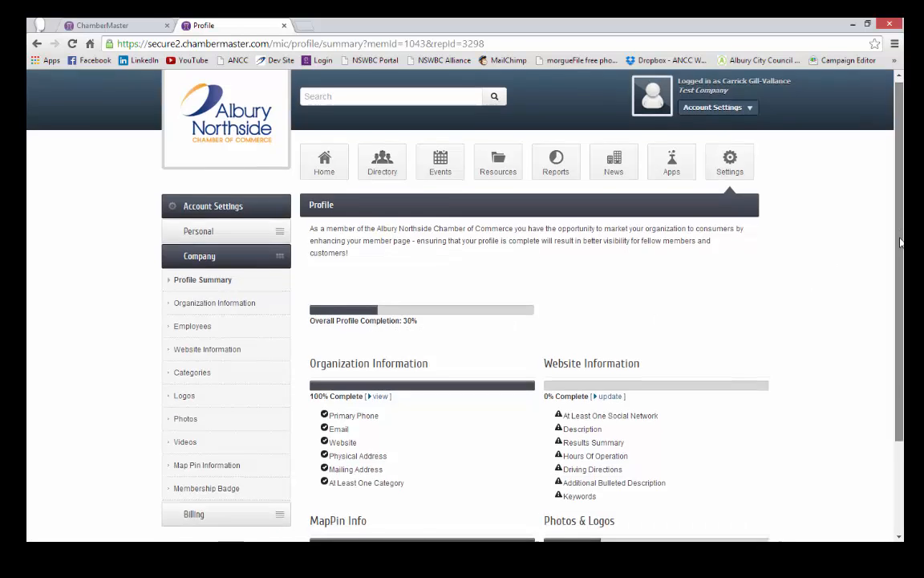
scroll(794, 477, "down", 1)
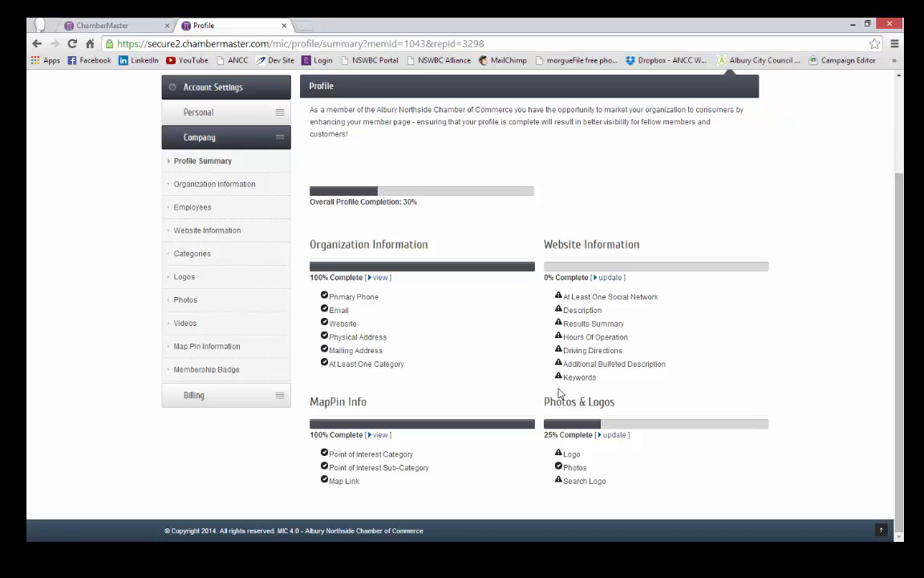
right_click(898, 281)
scroll(809, 245, "up", 3)
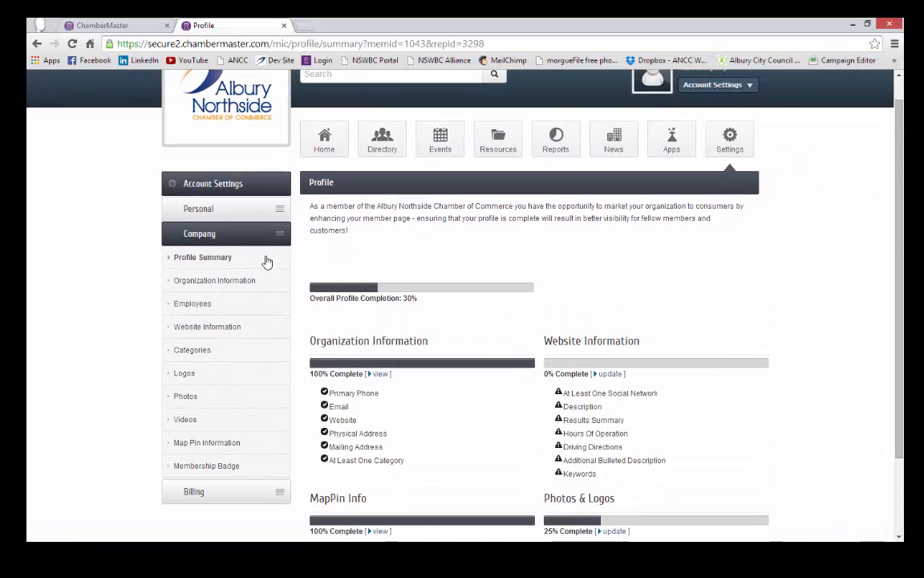
Open the company's organization information, review the contact, address and billing details, and save the form
left_click(195, 286)
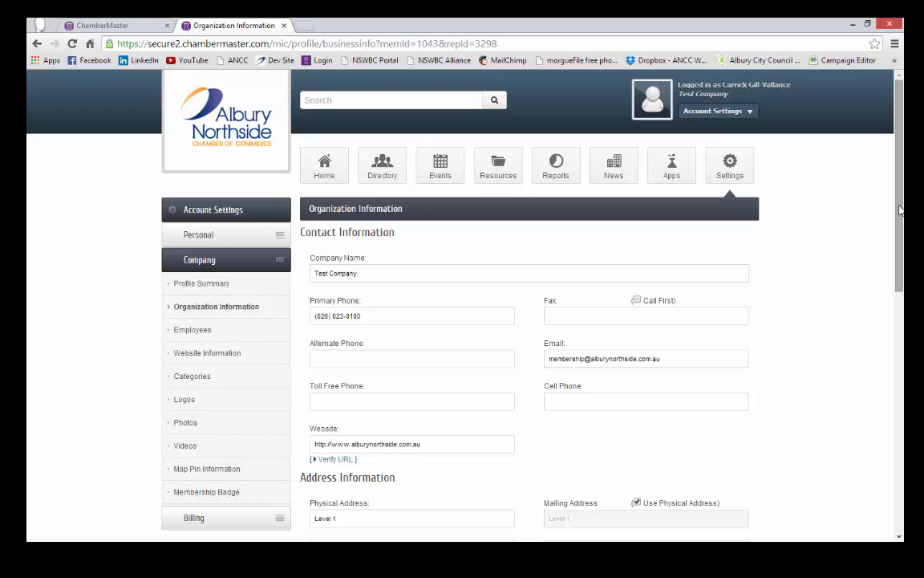
left_click_drag(900, 201, 900, 257)
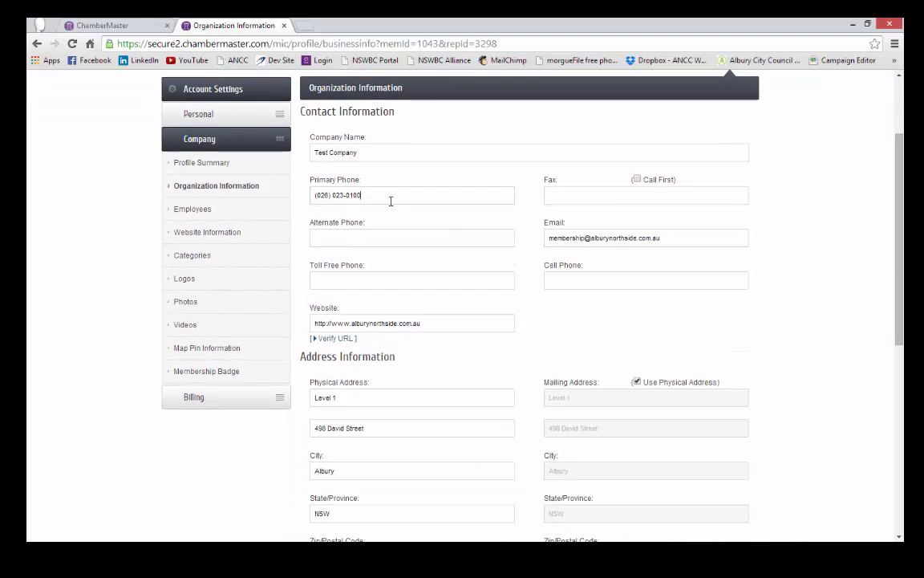
left_click(591, 196)
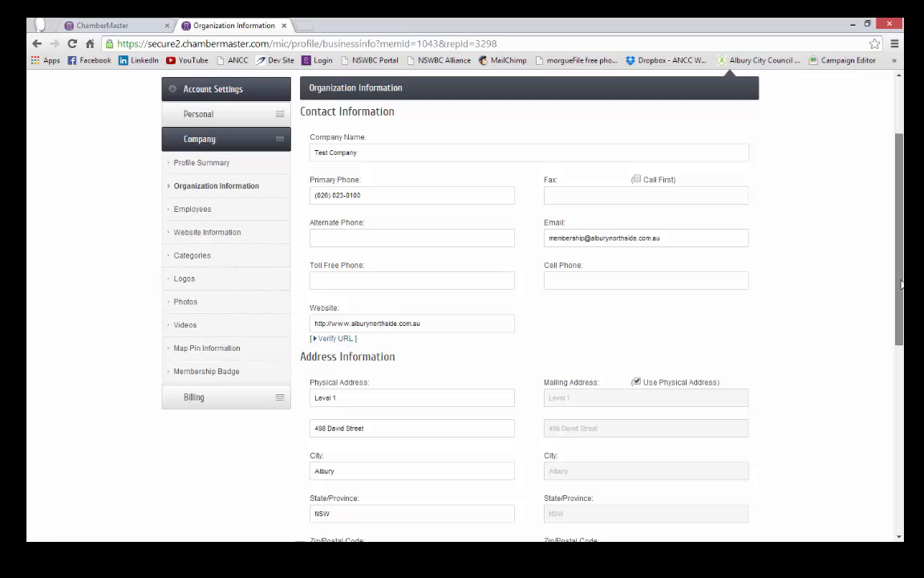
left_click_drag(902, 278, 902, 387)
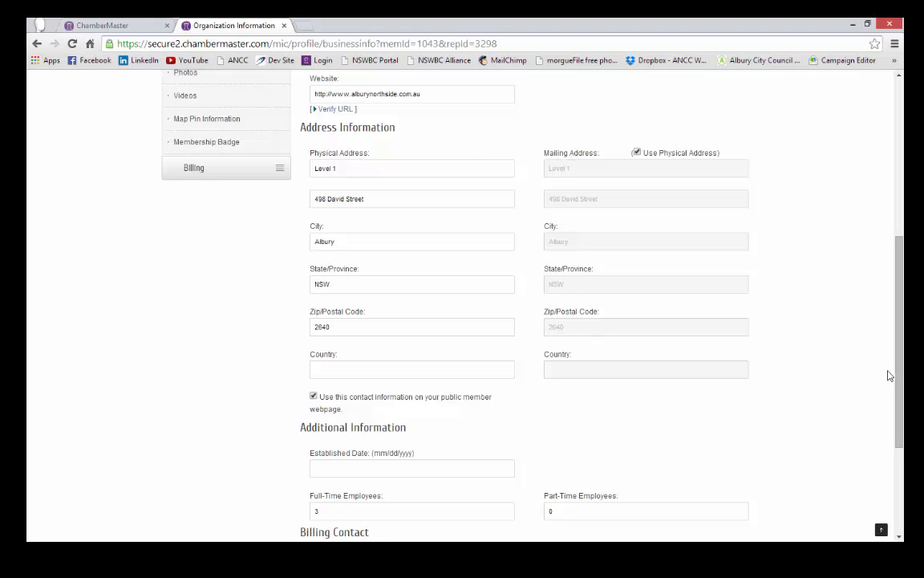
scroll(889, 376, "down", 5)
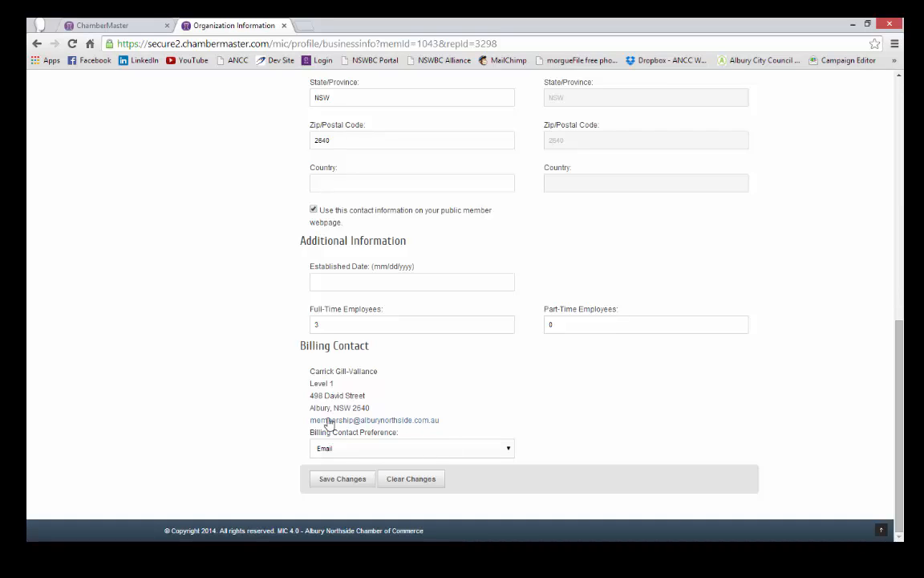
left_click(337, 482)
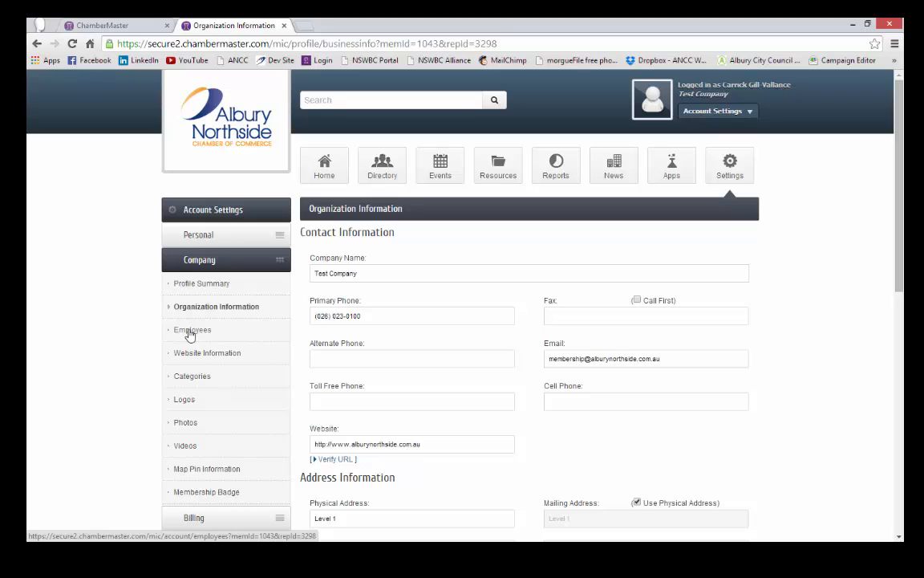
Open the form for adding an employee/representative from the employee list and examine its contact fields and login invitation option
left_click(190, 332)
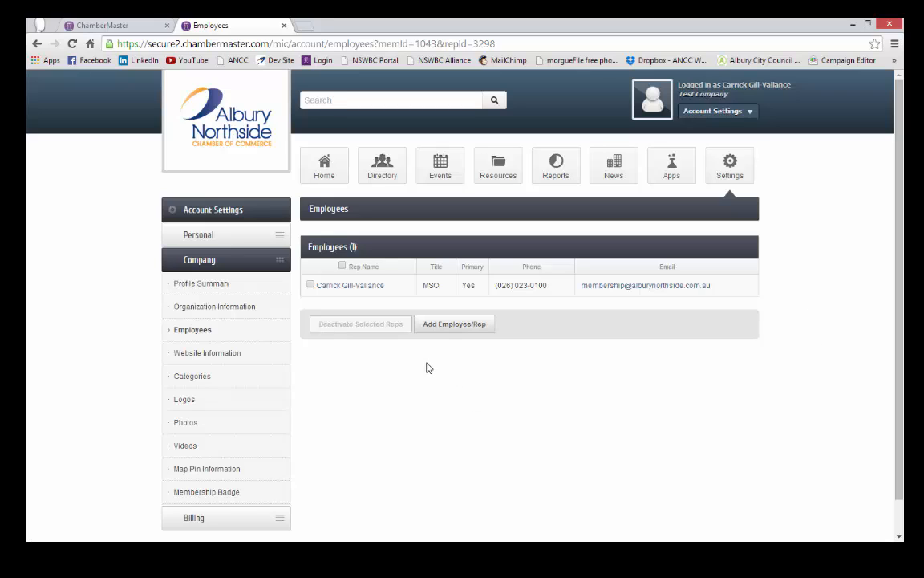
left_click(445, 329)
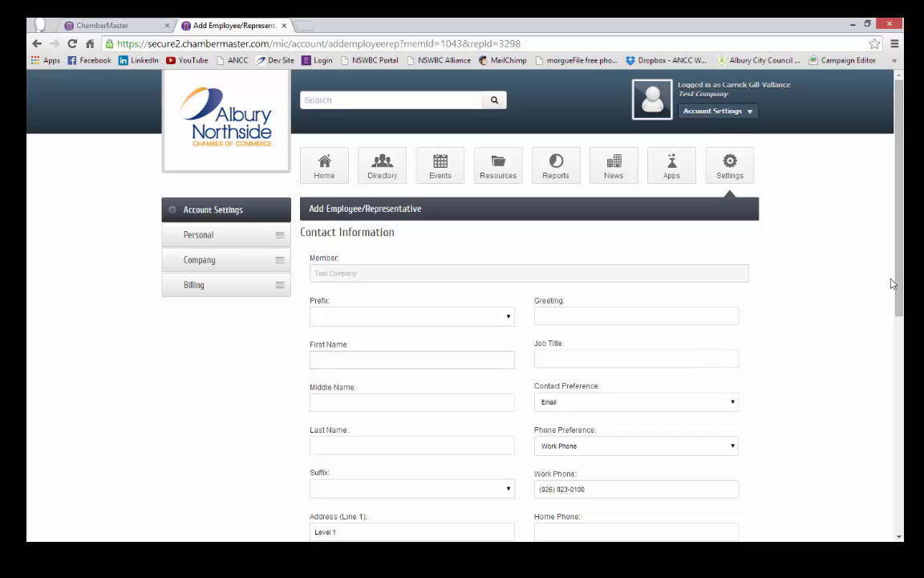
left_click_drag(899, 283, 902, 412)
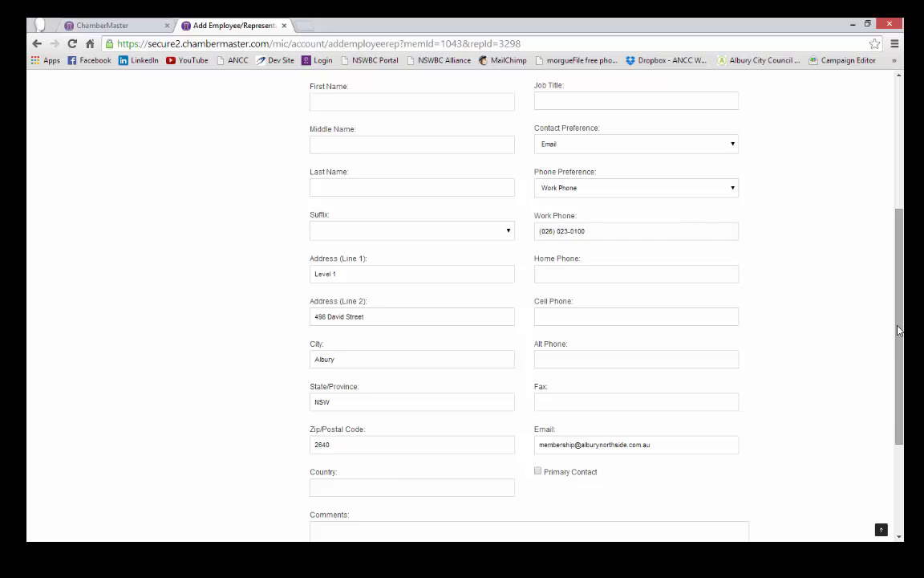
scroll(530, 305, "down", 5)
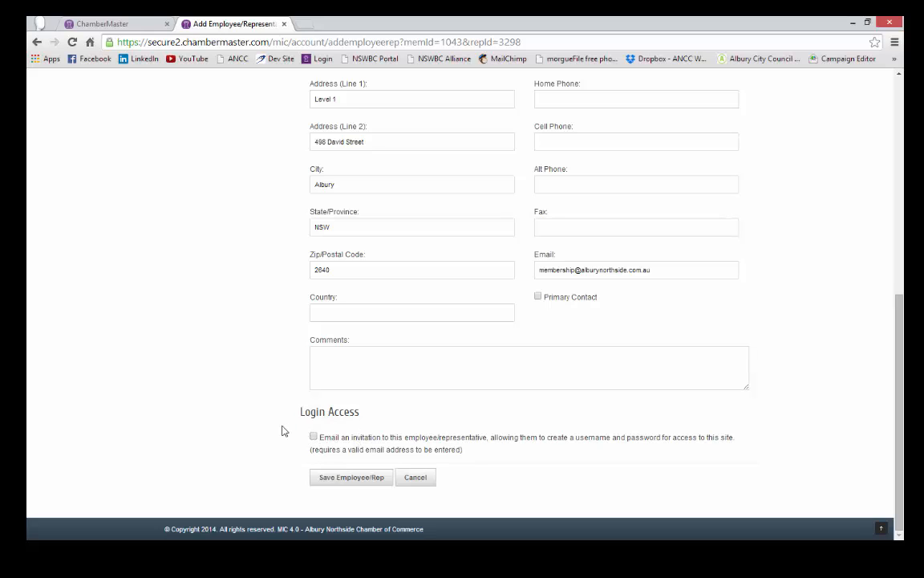
left_click(314, 437)
left_click(314, 436)
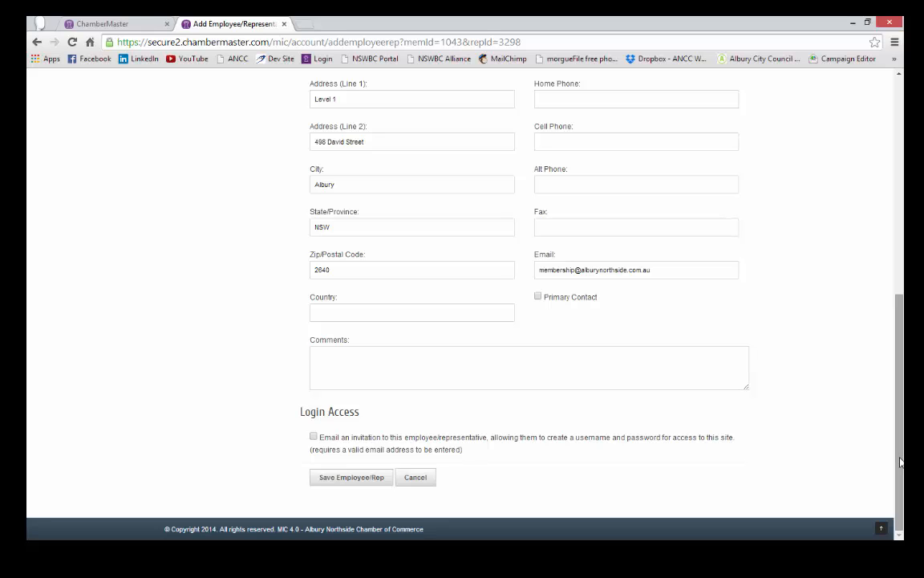
scroll(407, 247, "up", 5)
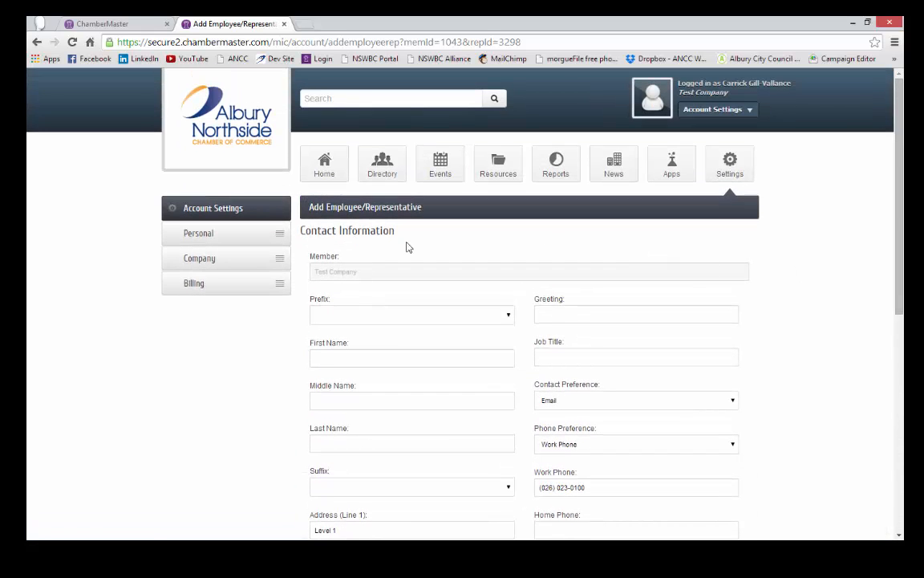
Open the company's website information and examine the web page content and social network service fields
left_click(214, 257)
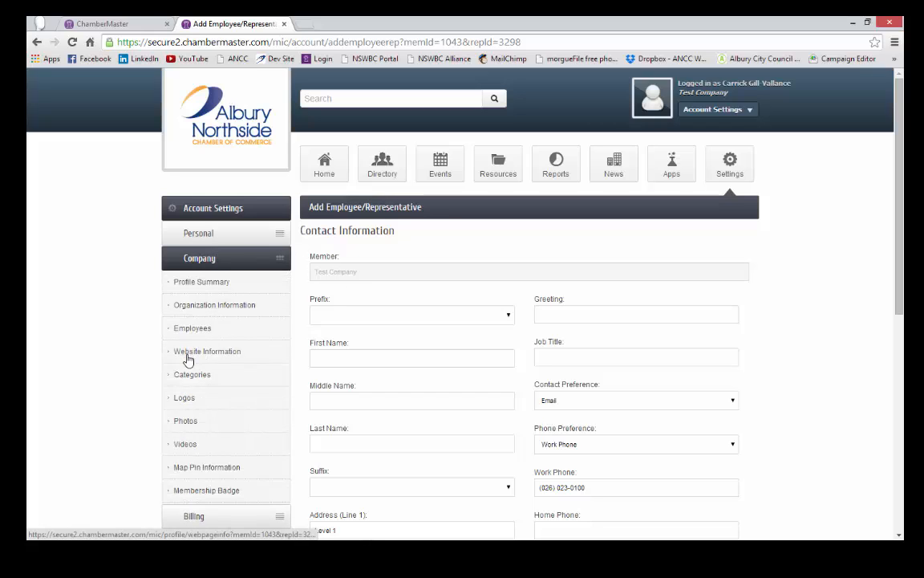
left_click(189, 360)
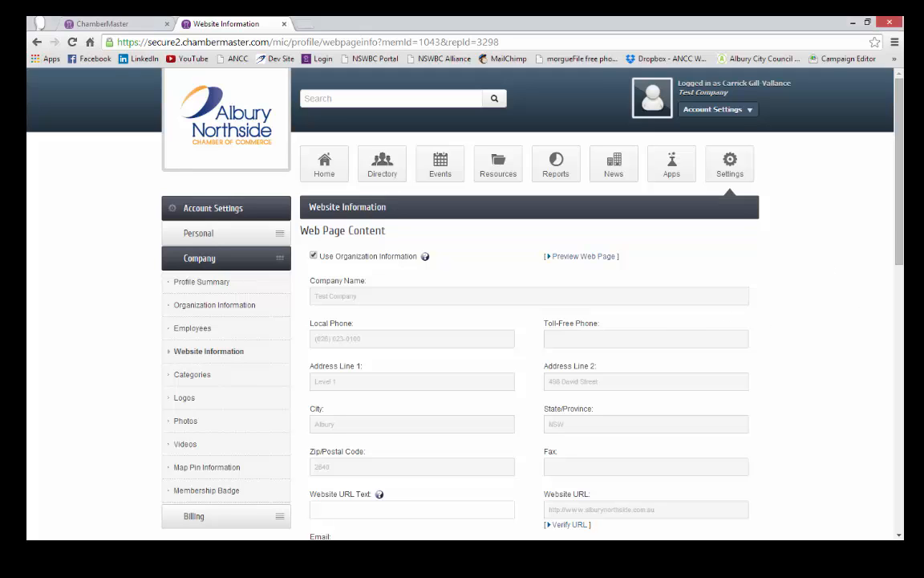
left_click_drag(900, 220, 900, 276)
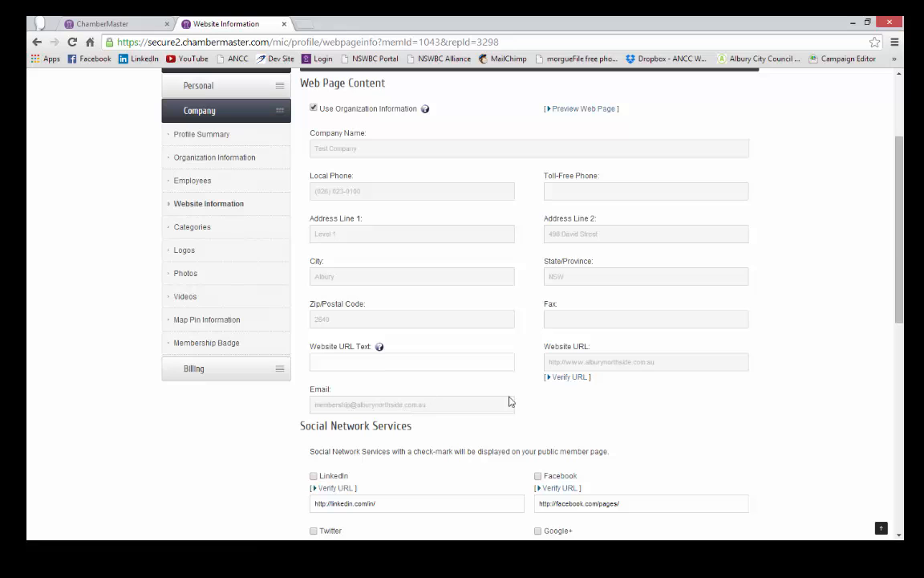
left_click_drag(899, 277, 900, 419)
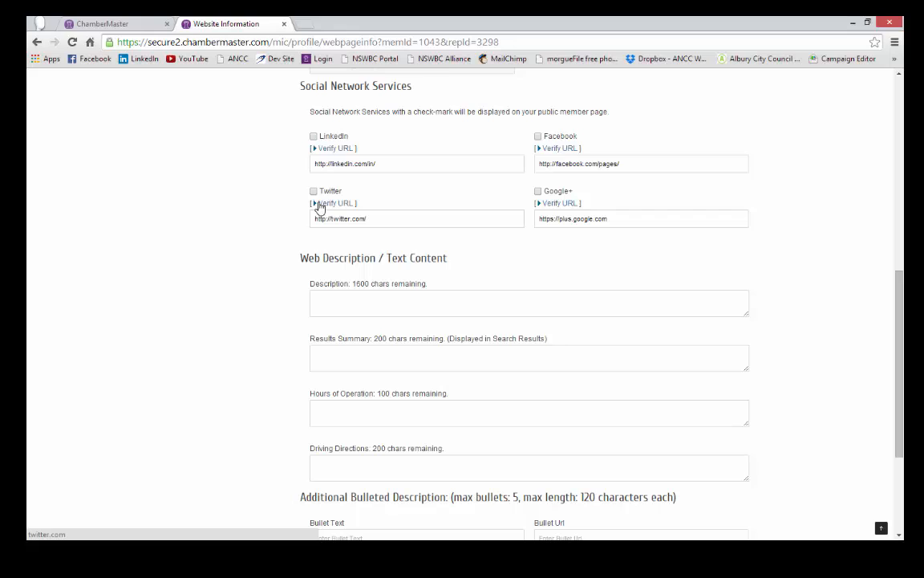
left_click(431, 163)
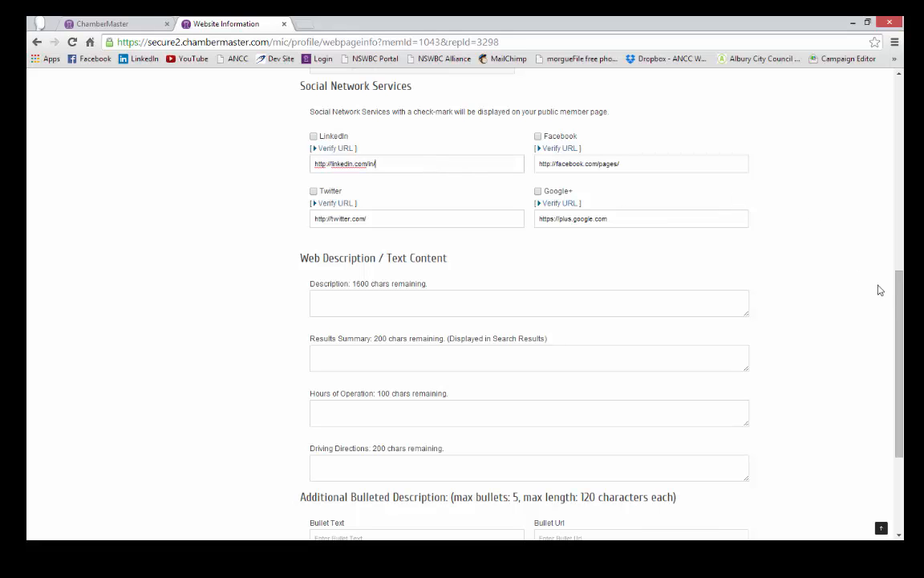
Examine the description, results summary, hours of operation, driving directions and bullet text fields of the web page content
left_click_drag(901, 286, 901, 330)
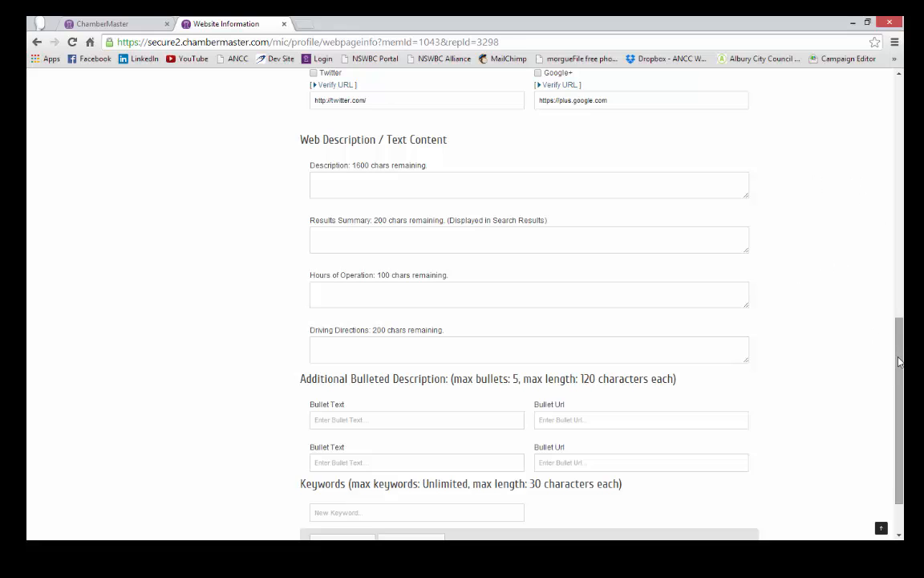
left_click_drag(900, 353, 899, 373)
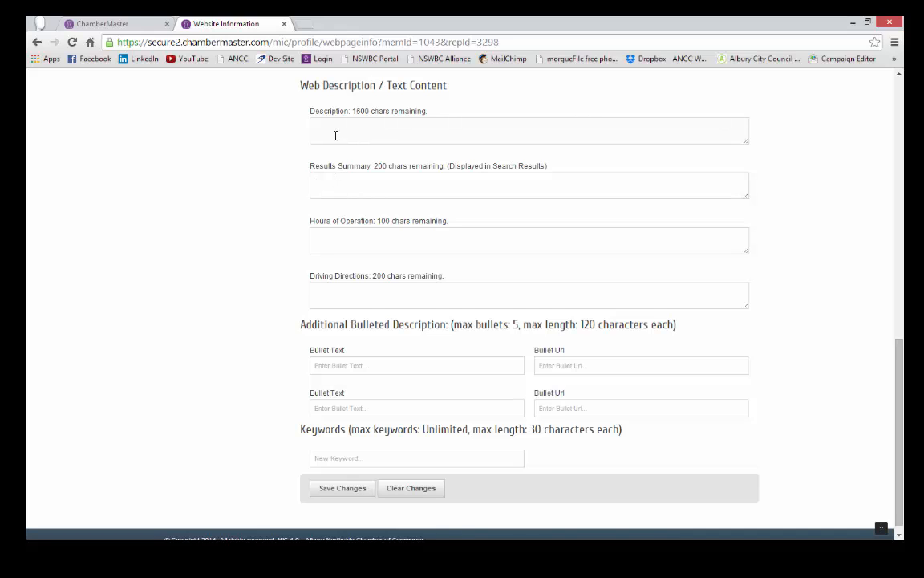
left_click(335, 135)
left_click(324, 176)
left_click(355, 240)
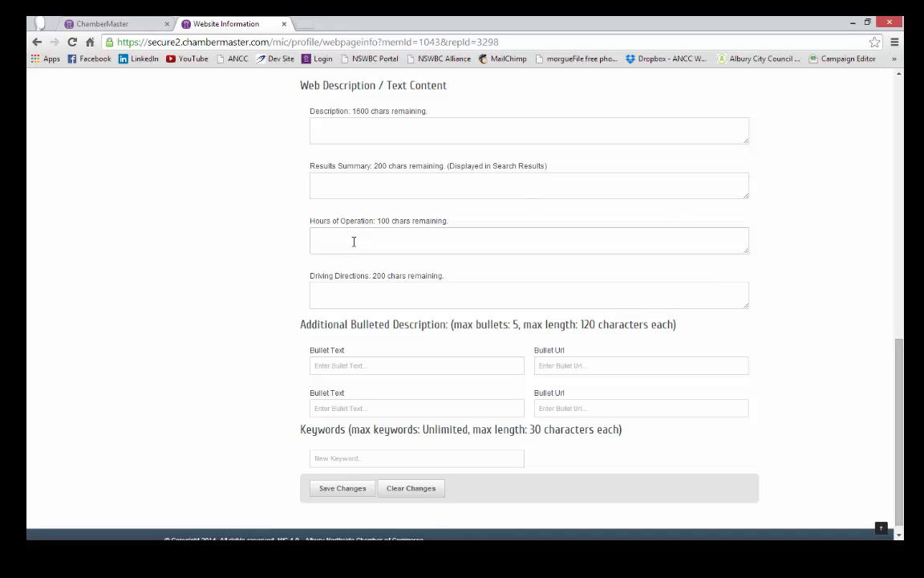
left_click(357, 303)
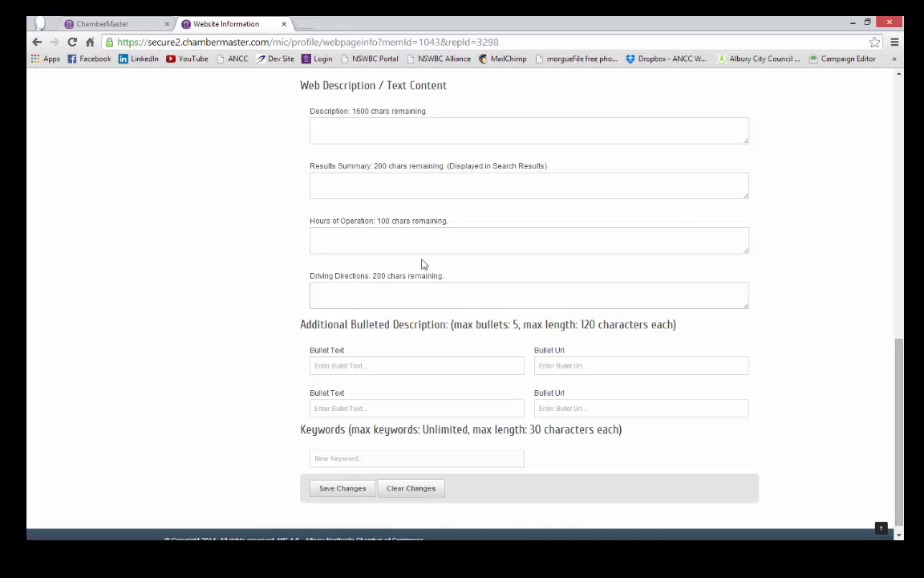
left_click(333, 369)
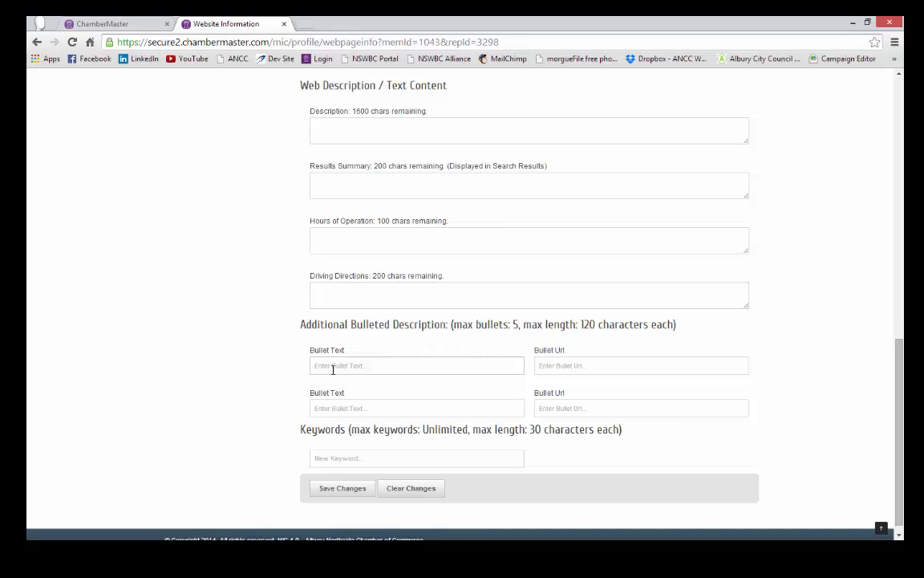
Enter "Rental Property" as the first bullet text in the additional bulleted description
scroll(333, 370, "down", 1)
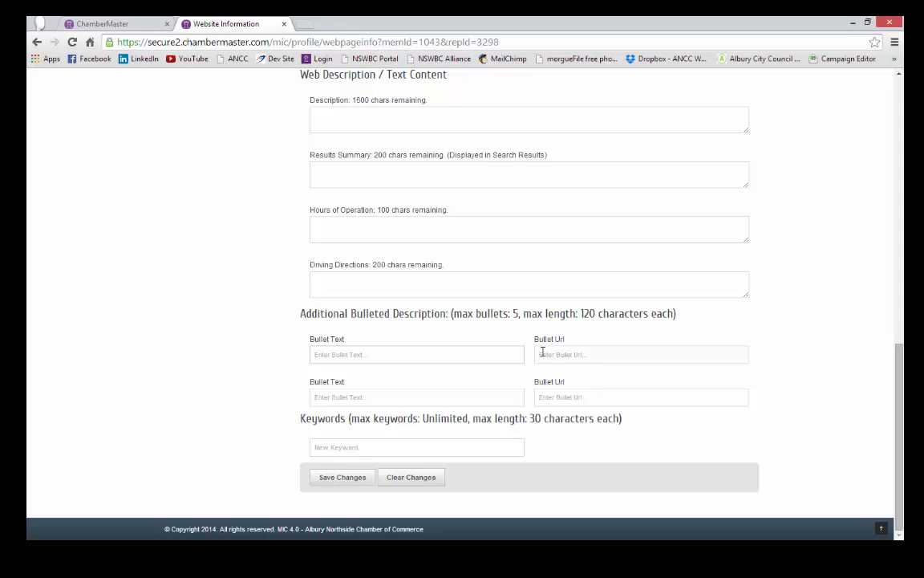
left_click(507, 353)
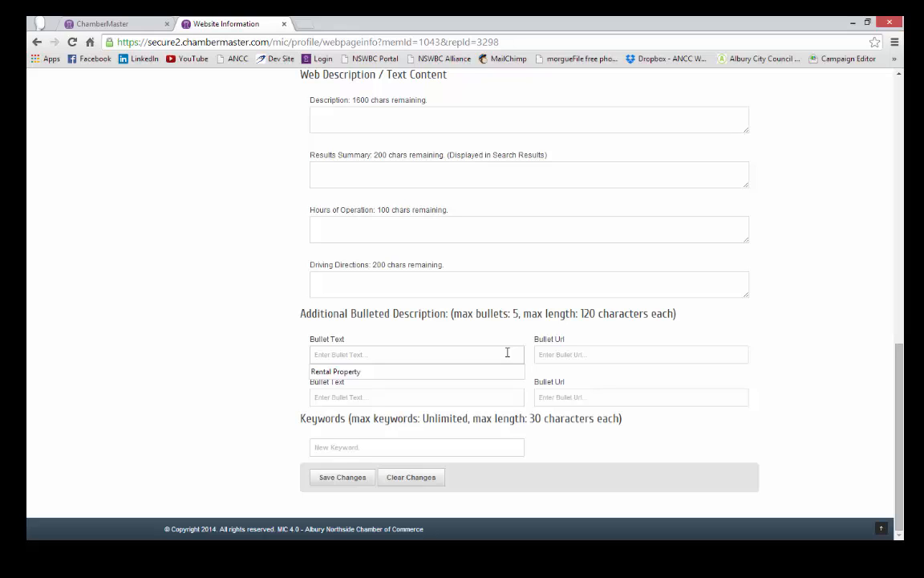
type("Rental Property")
key("Tab")
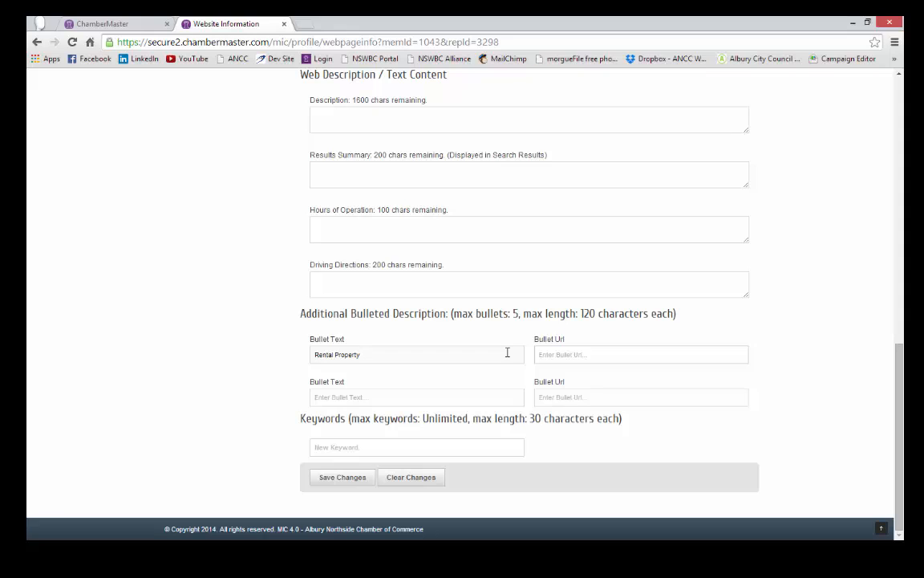
left_click(583, 354)
left_click(816, 374)
Add the keywords "Real Estate", "Housing" and "Land" to the company's website information
left_click_drag(425, 418, 468, 416)
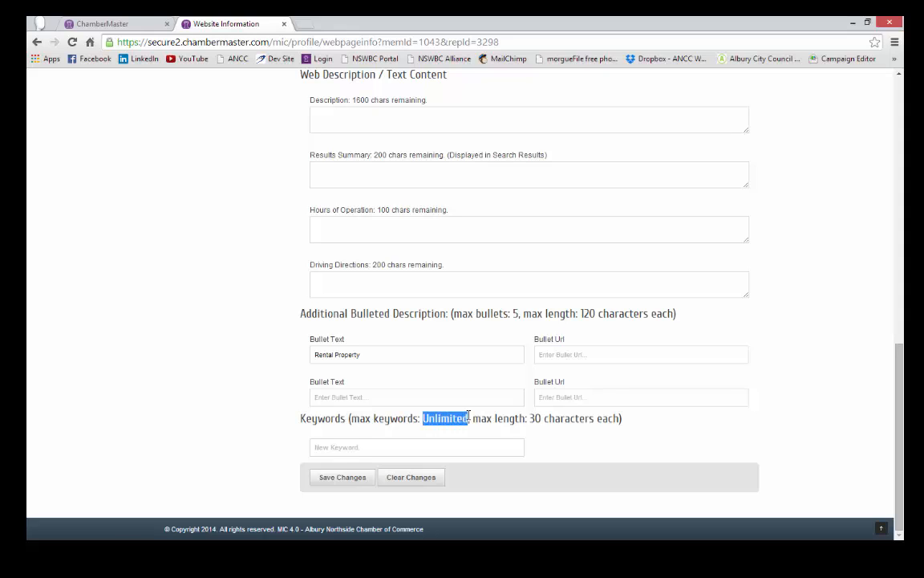
left_click(461, 422)
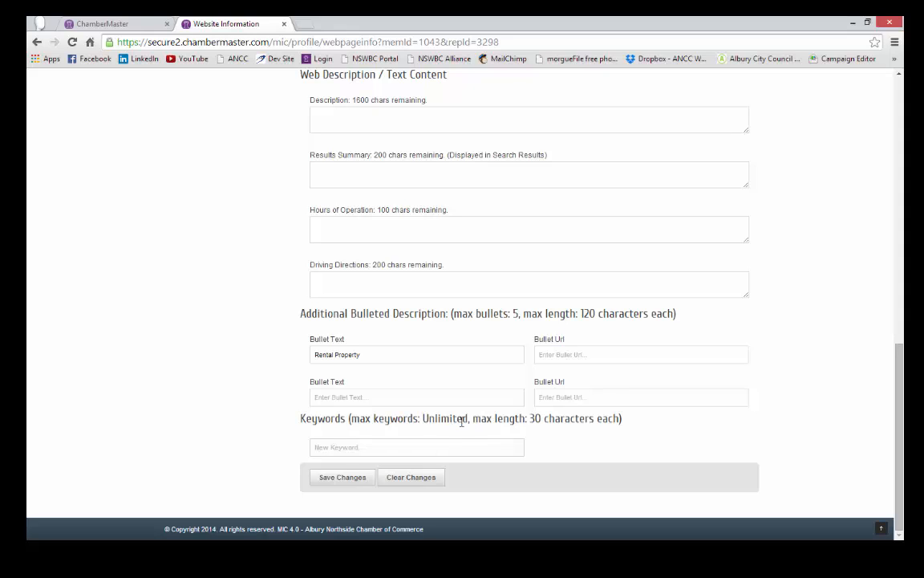
left_click(454, 446)
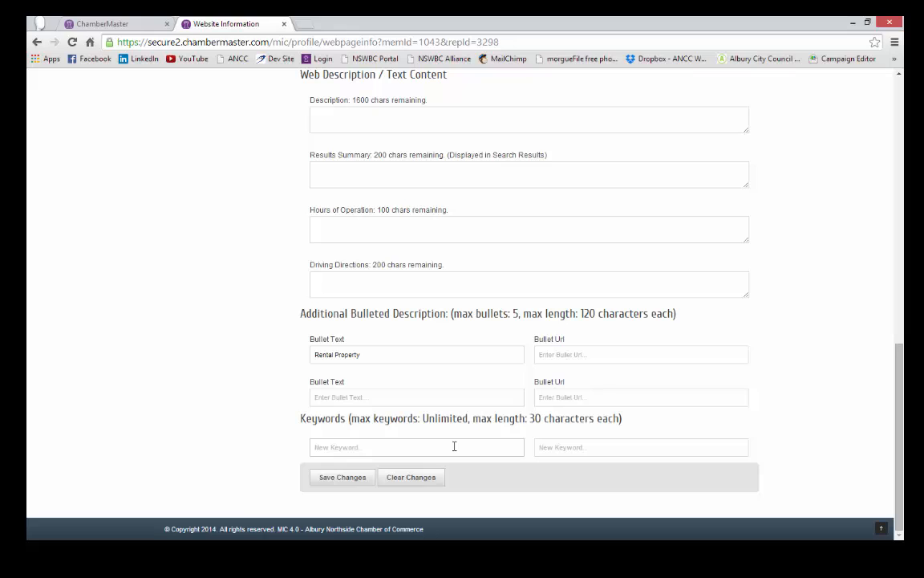
type("Real Estate")
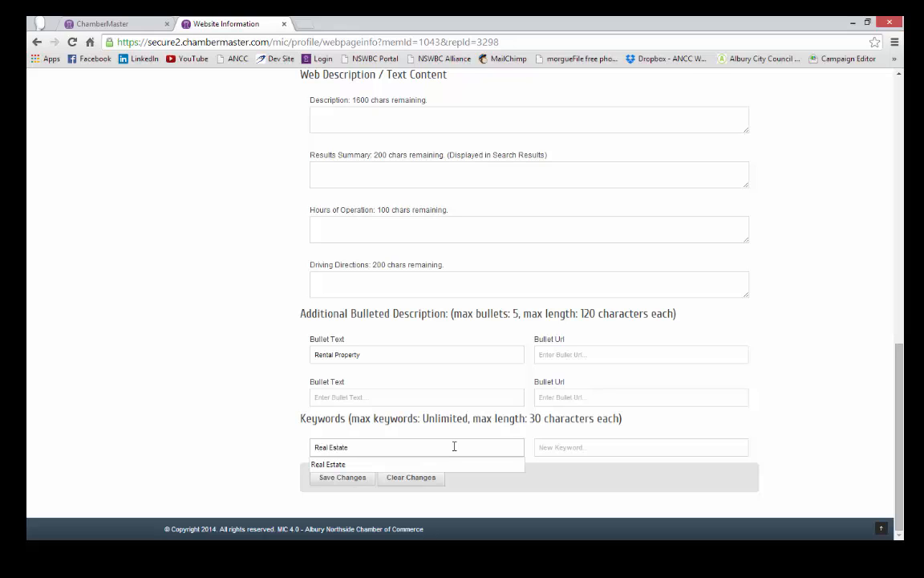
key("Tab")
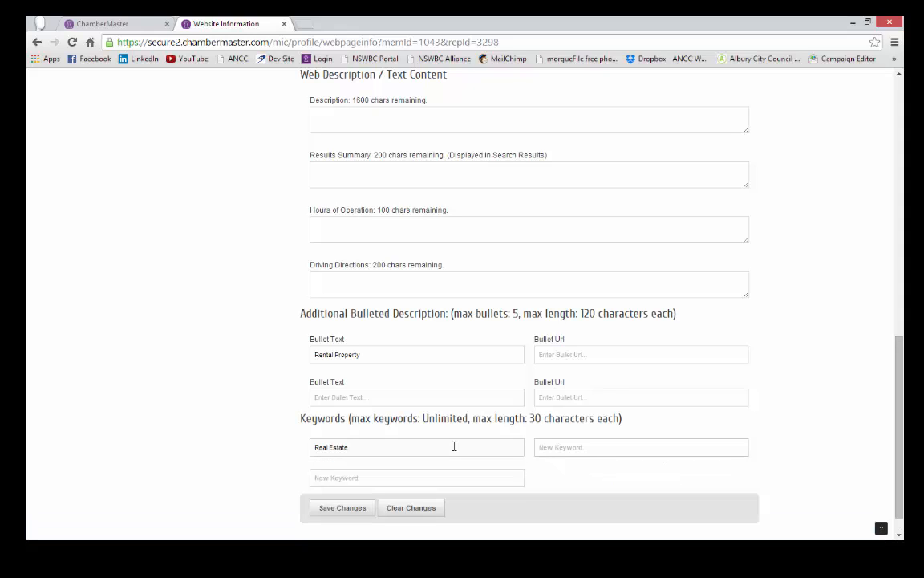
type("Housing")
key("Tab")
type("Land")
key("Tab")
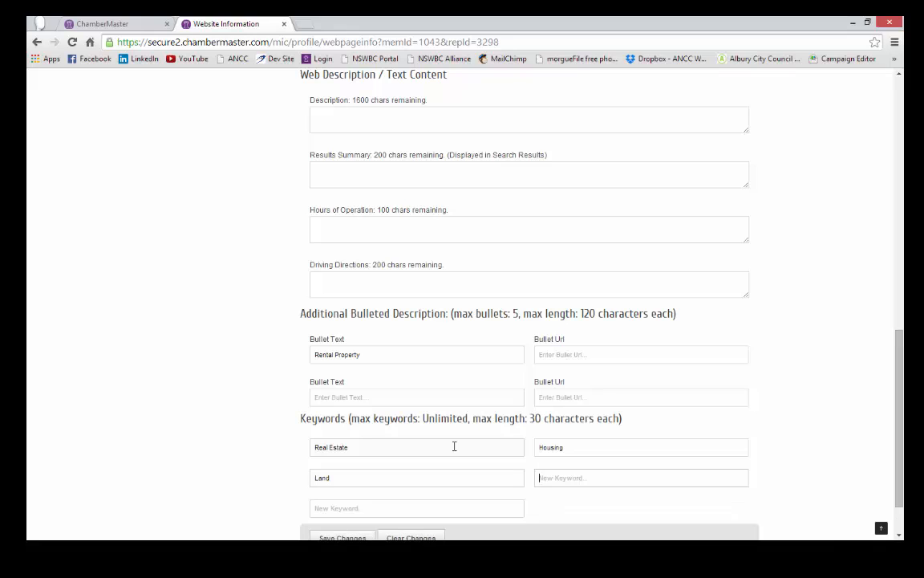
Add "Albury" as the fourth keyword and save the changes to the website information
type("Albury")
key("Tab")
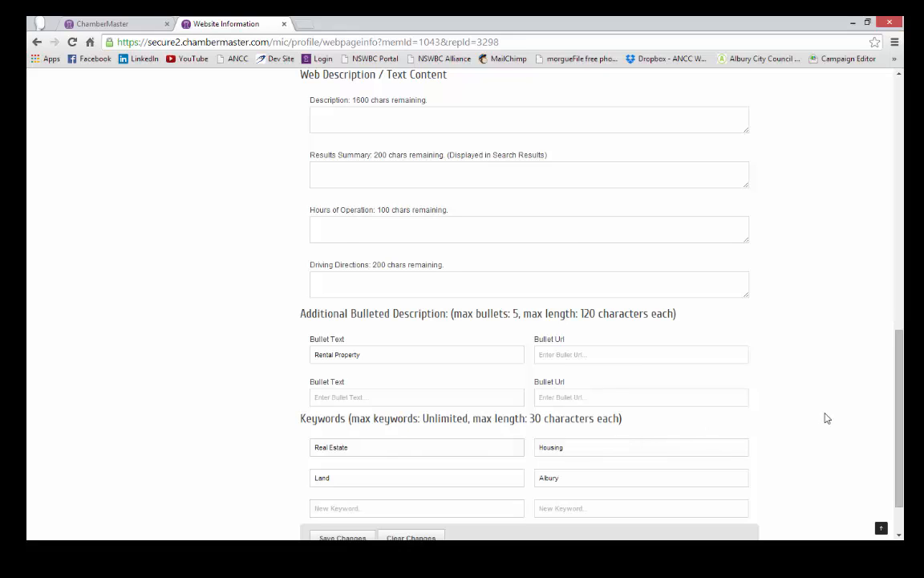
scroll(823, 417, "down", 1)
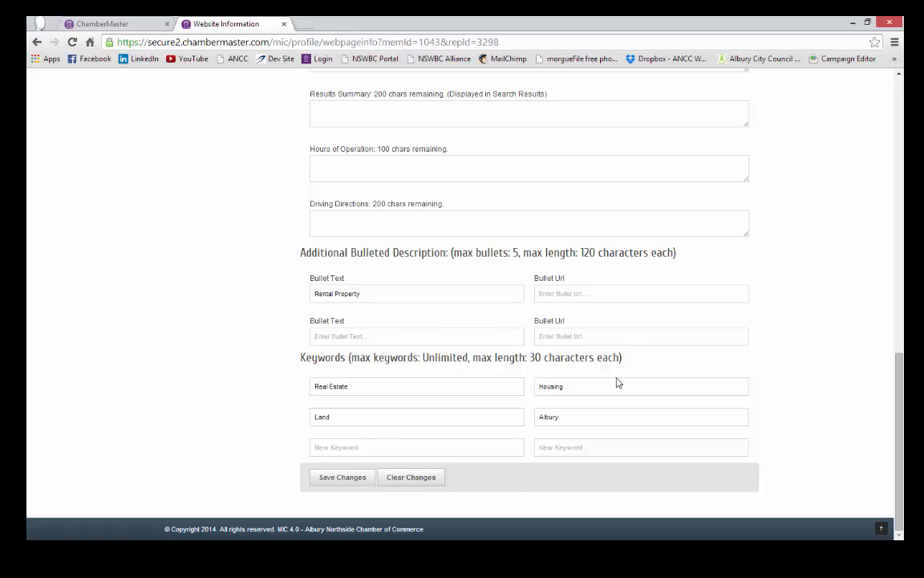
left_click(351, 481)
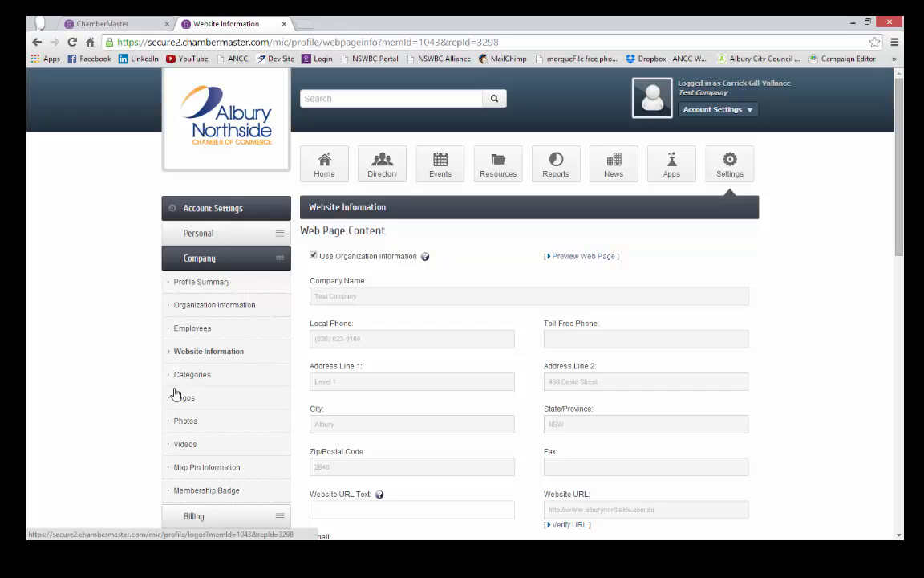
View the company's current categories, then examine the company's logo settings and the member page header's maximum image size
left_click(206, 382)
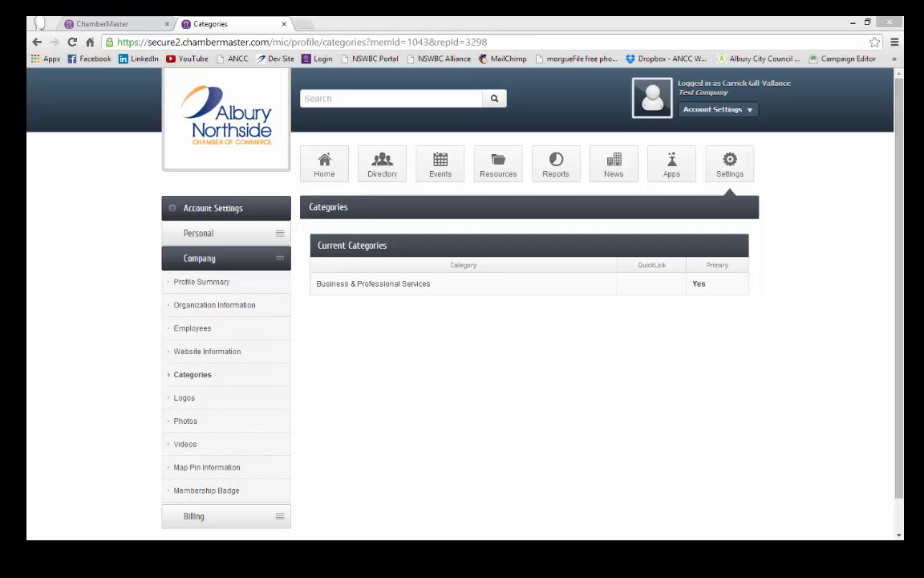
left_click(184, 398)
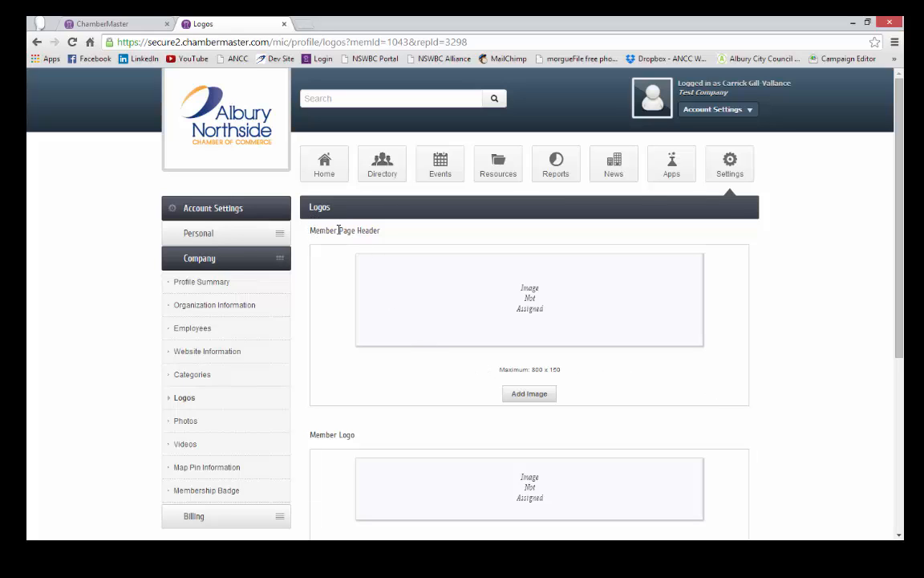
triple_click(534, 368)
left_click(542, 369)
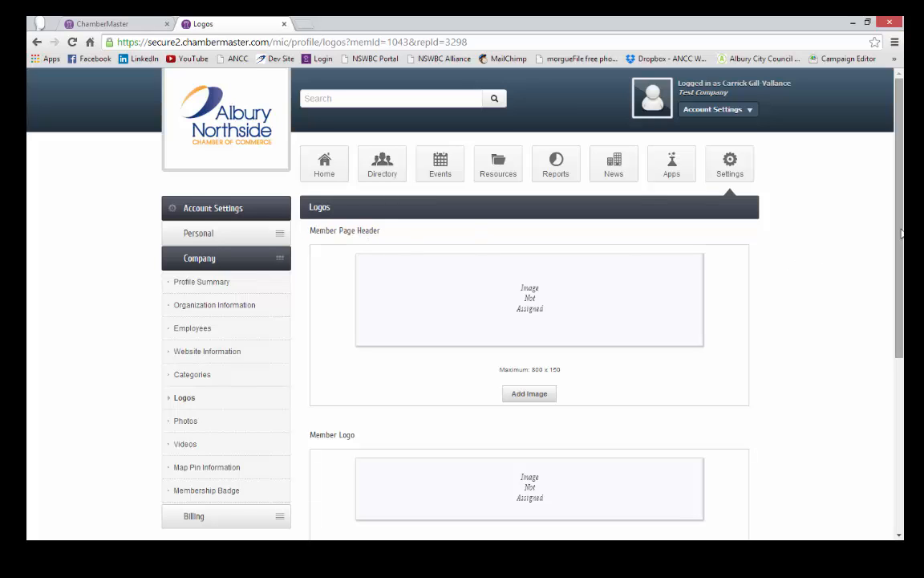
Add the image ANCC Portrait Logo Small from Downloads as the member page header
left_click_drag(900, 231, 900, 301)
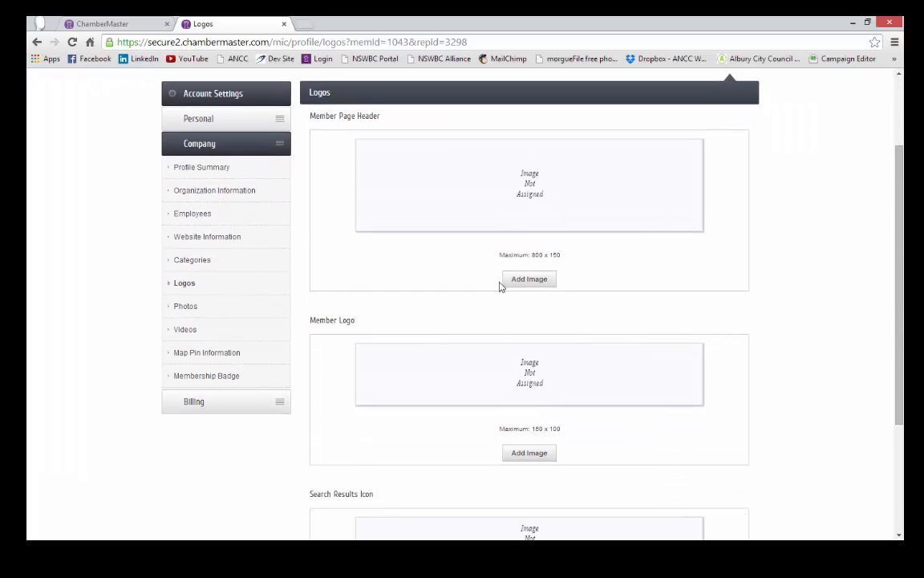
left_click(529, 281)
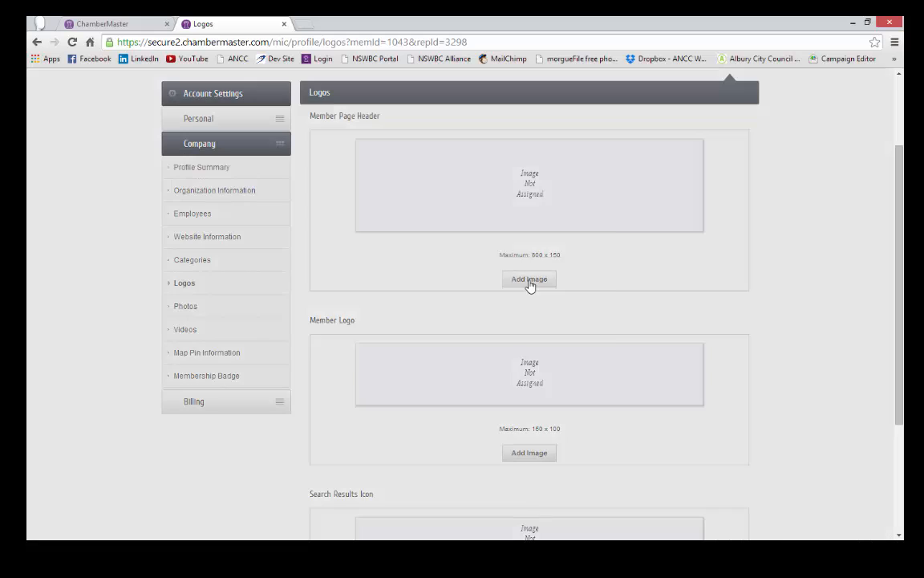
left_click(335, 309)
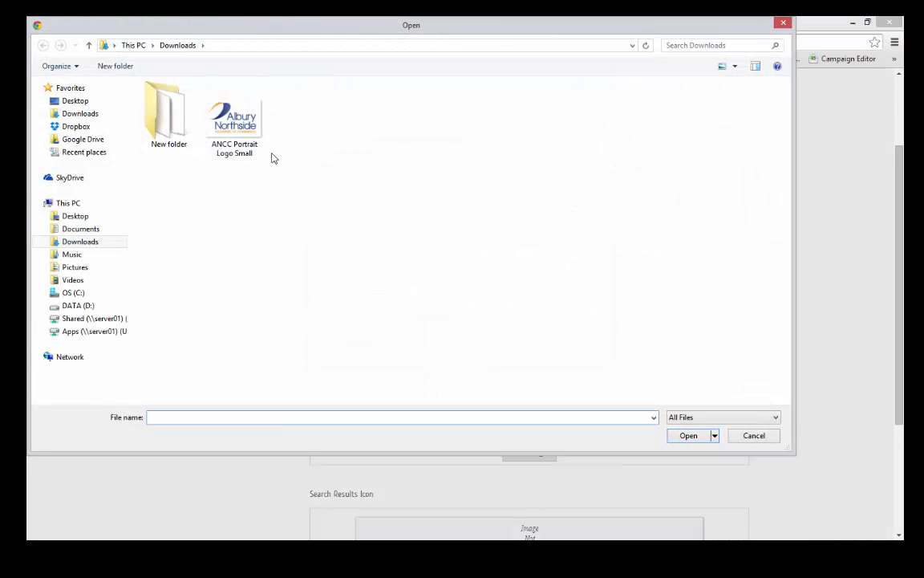
left_click(247, 124)
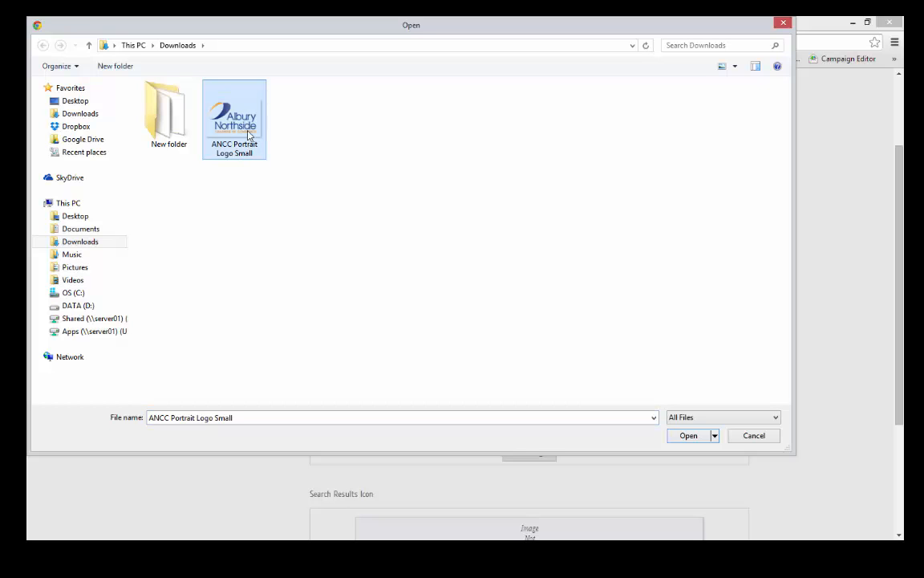
left_click(694, 443)
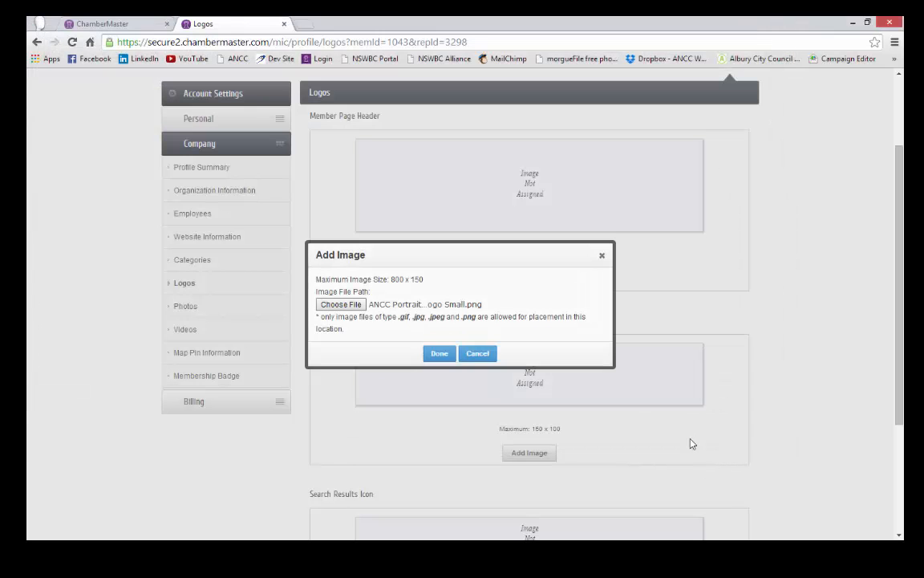
left_click(436, 357)
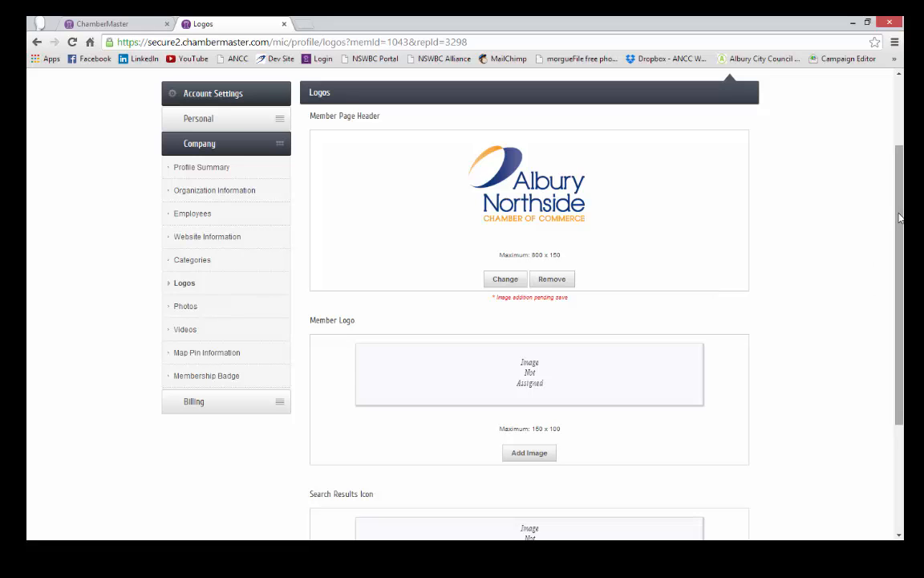
Add the image ANCC Portrait Logo Small as the member logo
left_click_drag(900, 216, 901, 327)
left_click(529, 276)
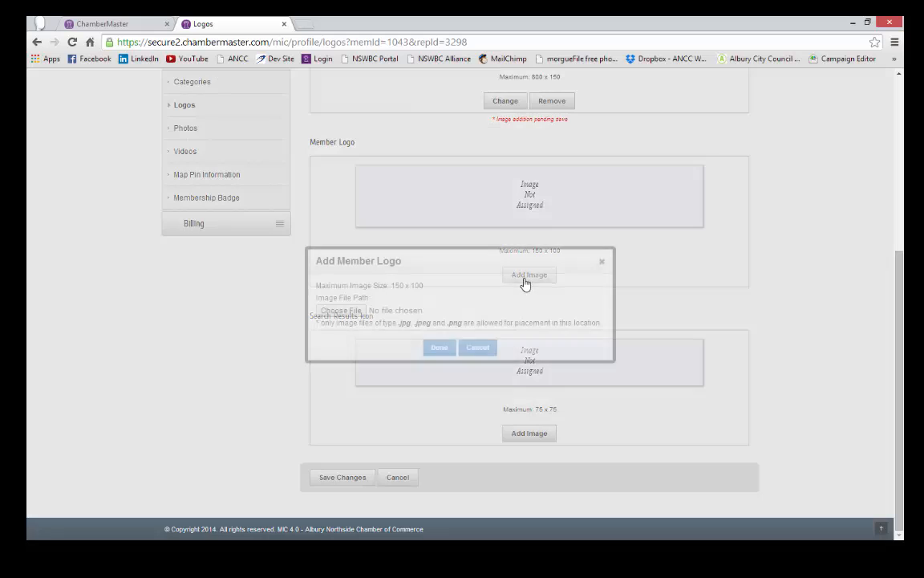
left_click(341, 311)
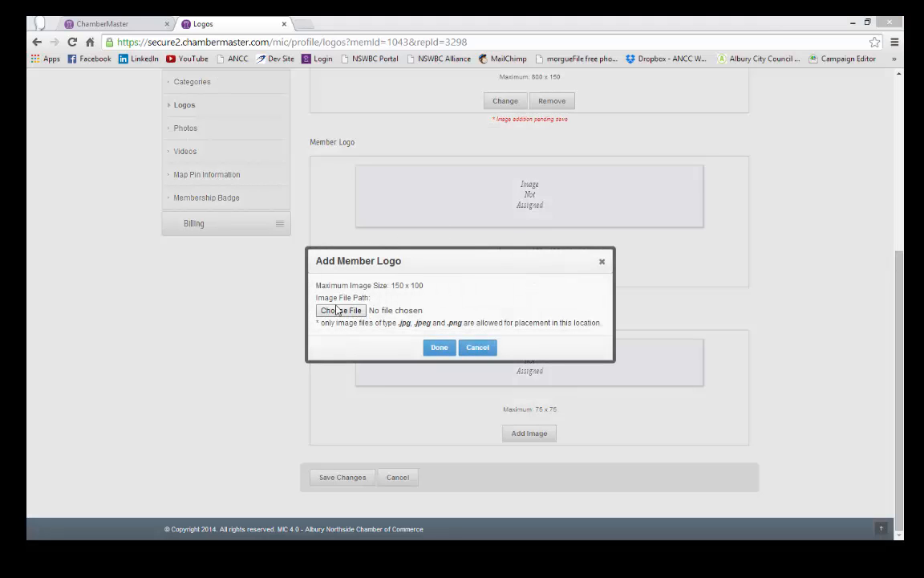
left_click(234, 118)
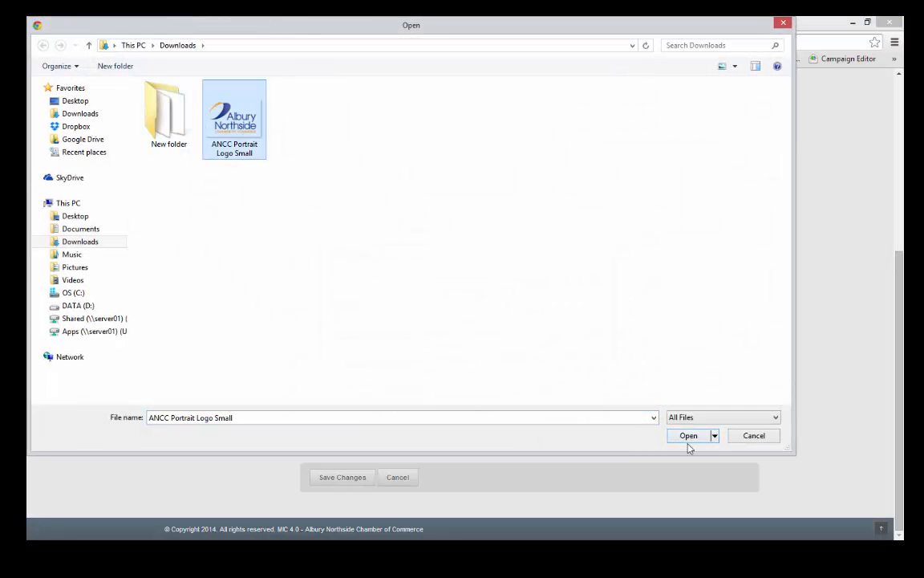
left_click(689, 436)
left_click(437, 347)
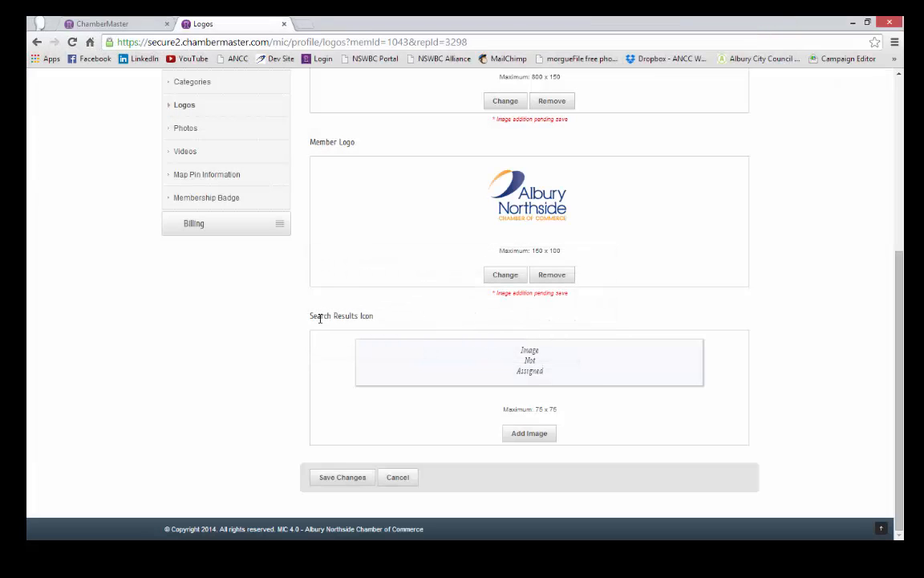
Add the image ANCC Portrait Logo Small as the search results icon and save the logo changes
left_click(535, 435)
left_click(341, 310)
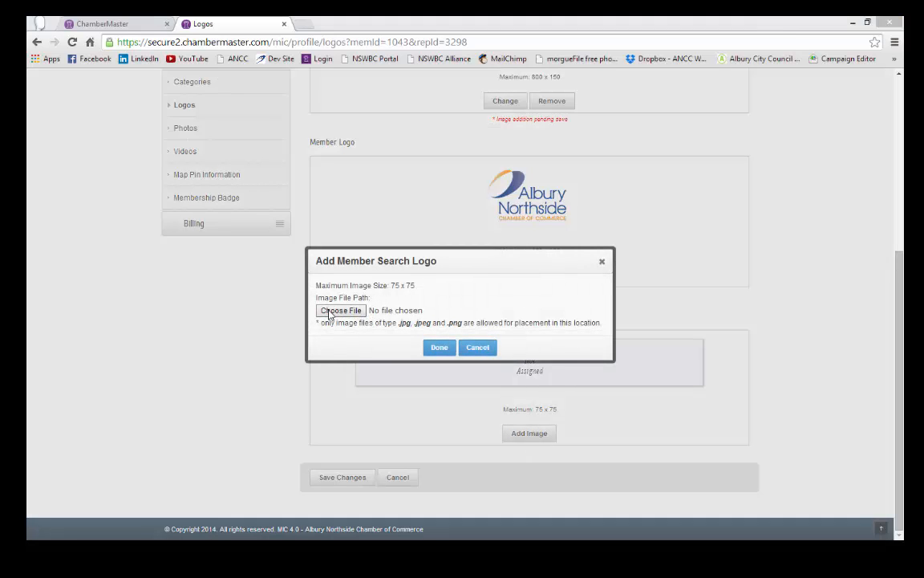
left_click(234, 122)
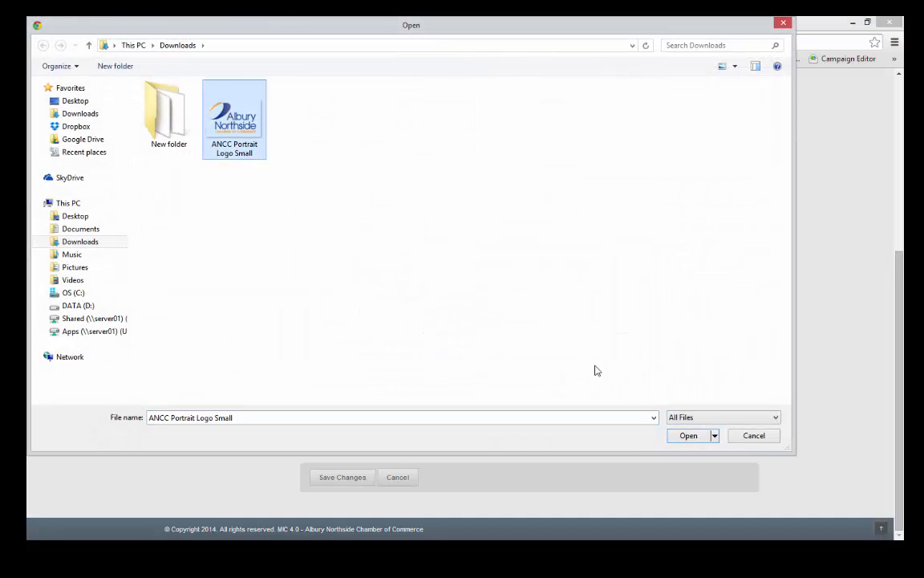
left_click(688, 436)
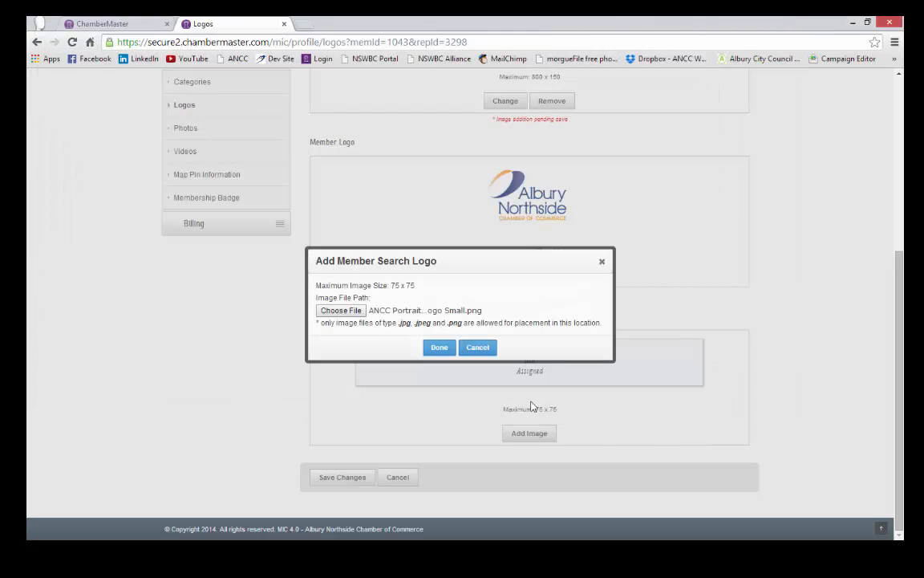
left_click(438, 349)
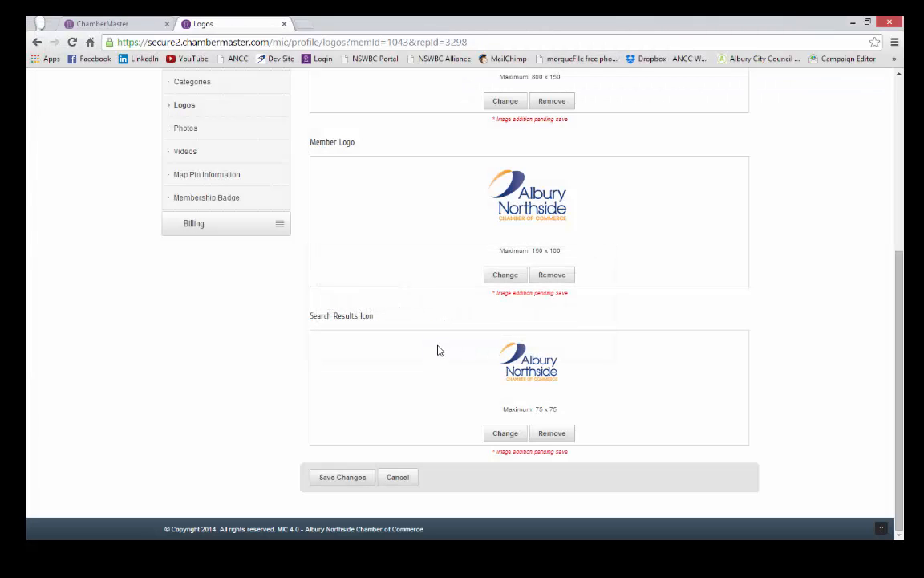
left_click(347, 482)
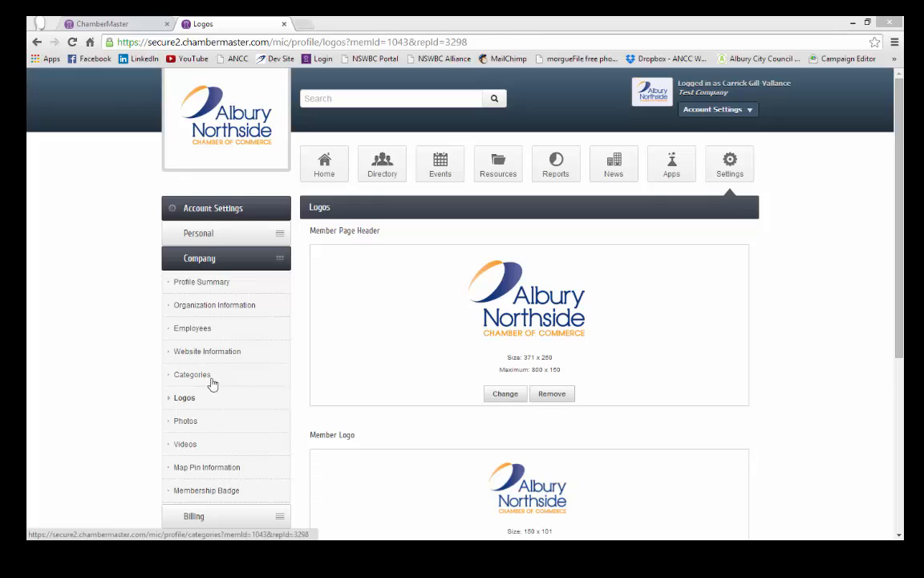
Create a photo gallery for the company and open it for management
left_click(191, 427)
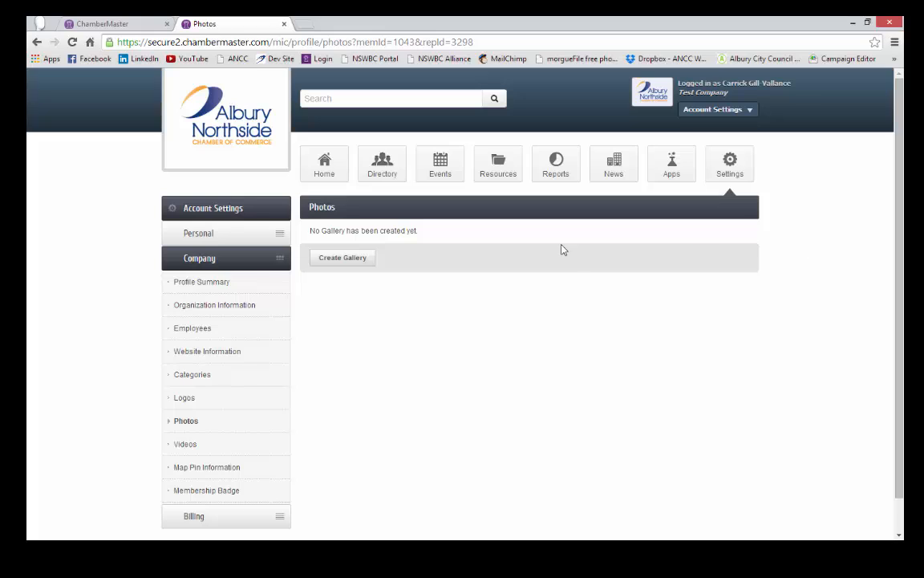
left_click(337, 266)
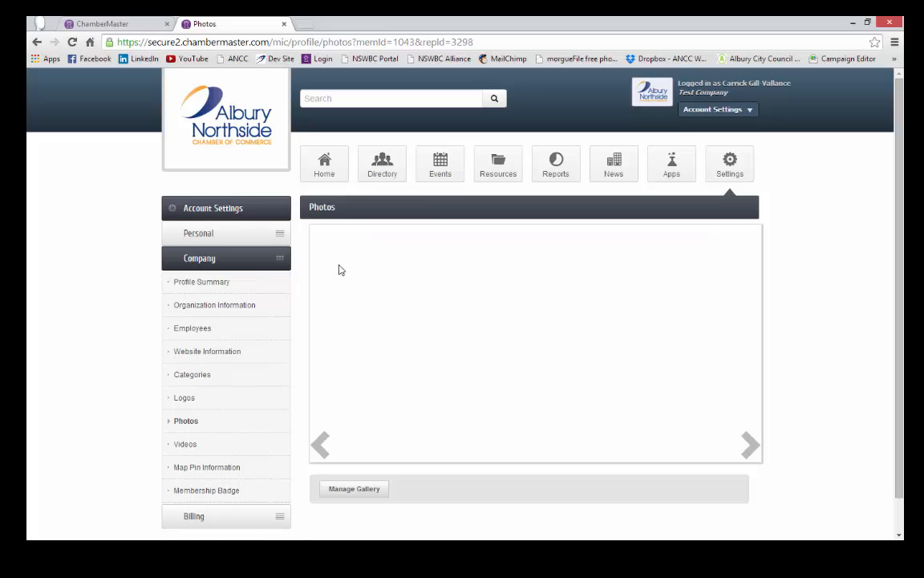
left_click(354, 490)
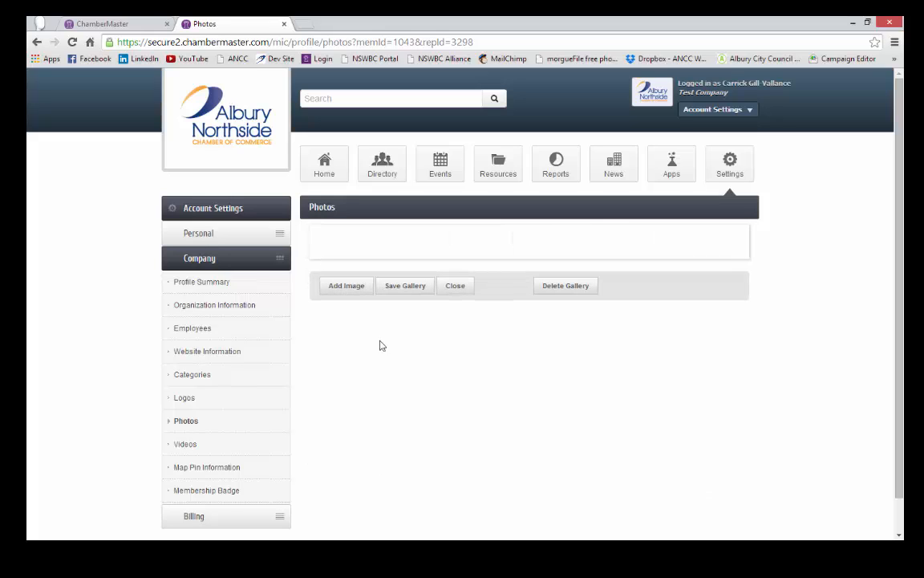
Add the image ANCC Portrait Logo Small to the photo gallery without a caption and save the gallery
left_click(347, 293)
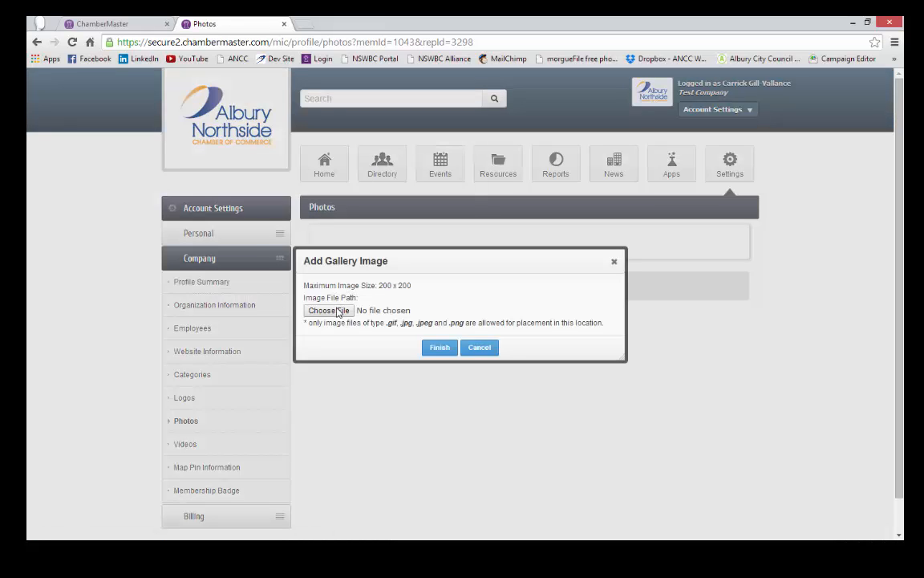
left_click(331, 312)
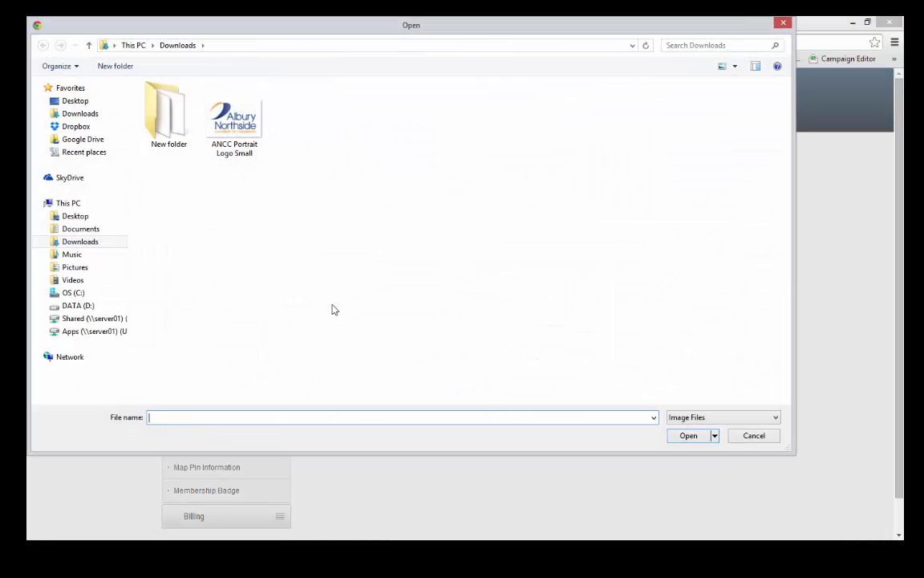
left_click(237, 132)
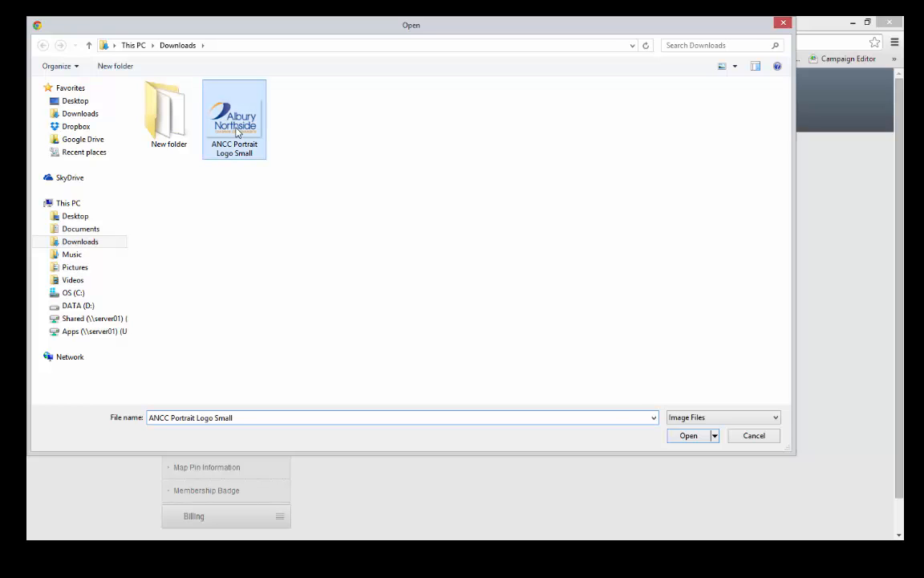
left_click(679, 439)
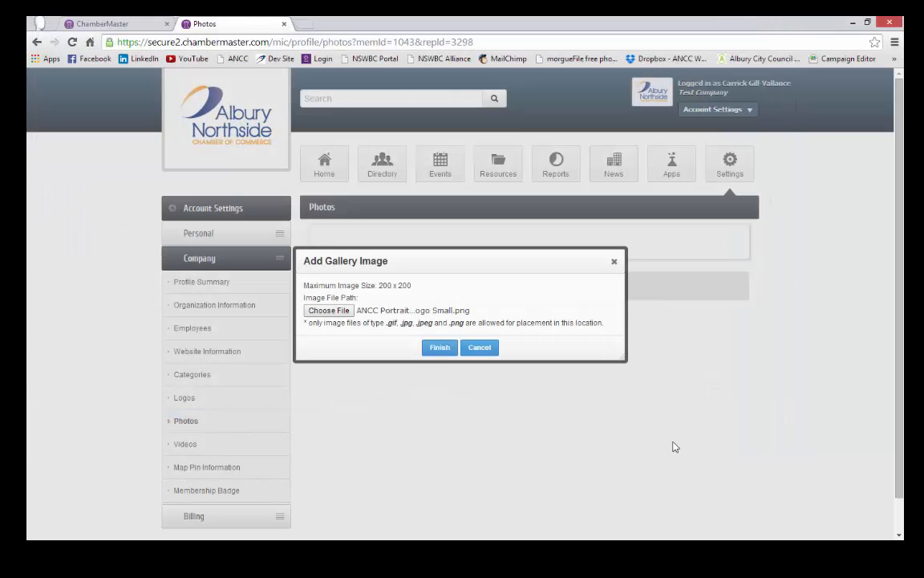
left_click(435, 347)
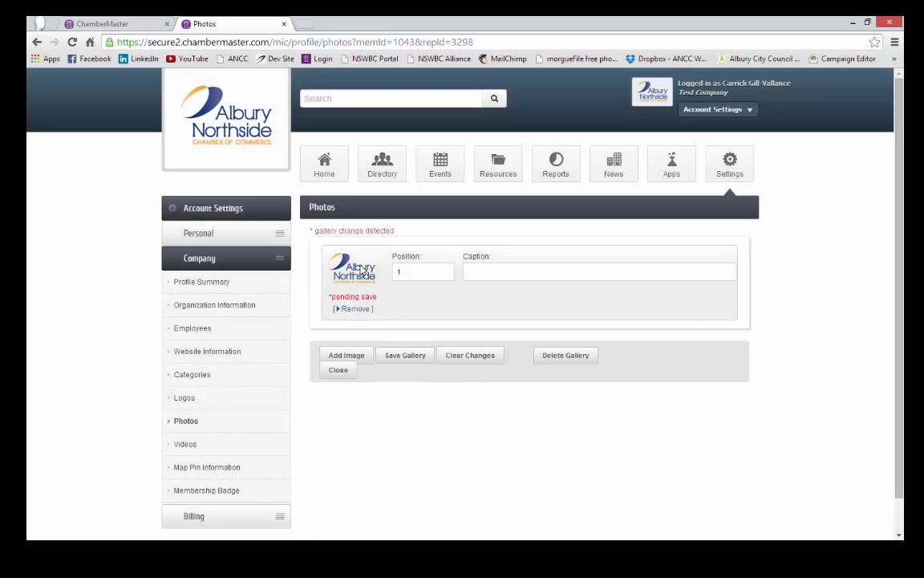
left_click(519, 271)
left_click(396, 358)
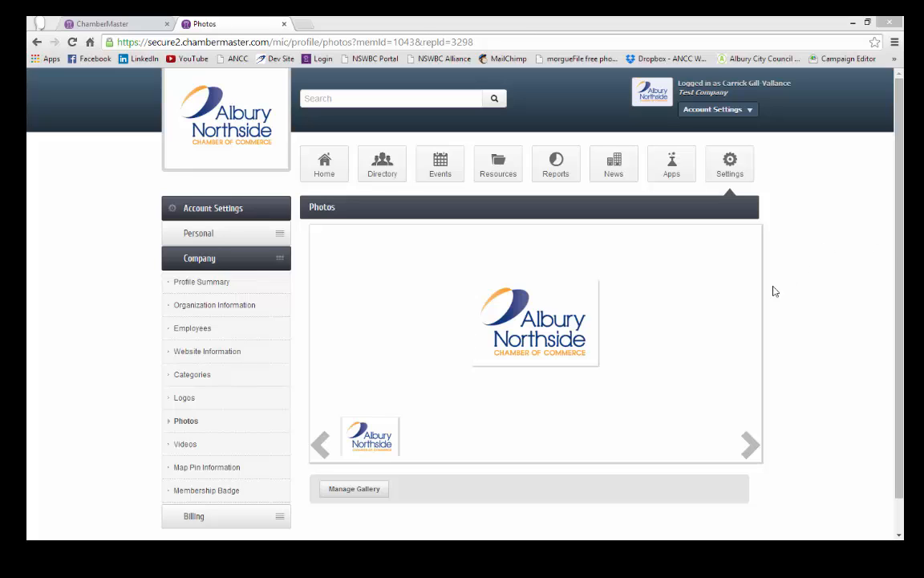
left_click(186, 445)
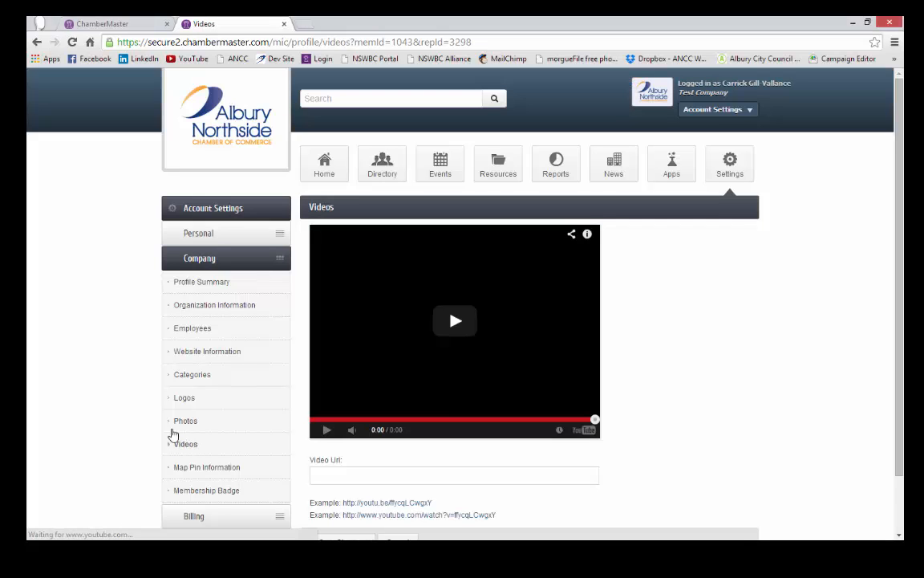
scroll(891, 245, "down", 2)
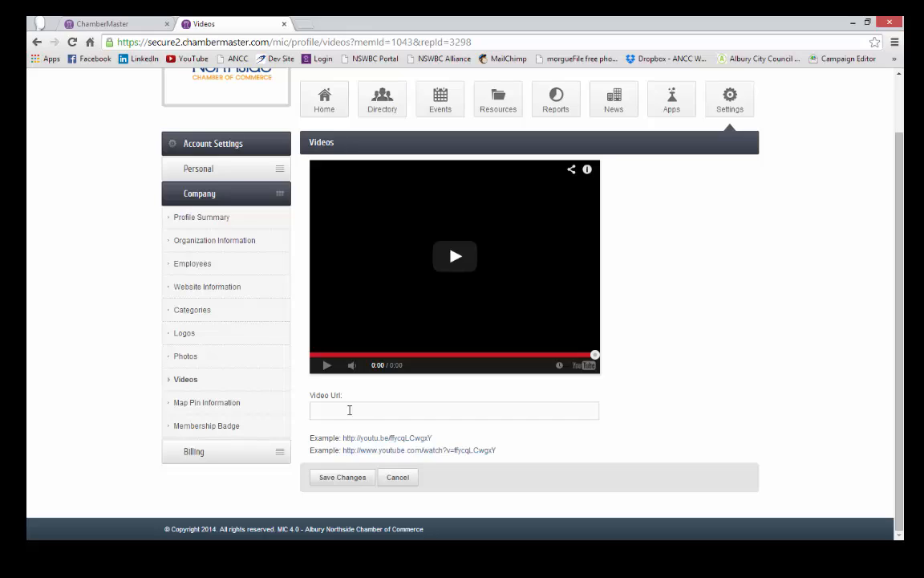
right_click(349, 410)
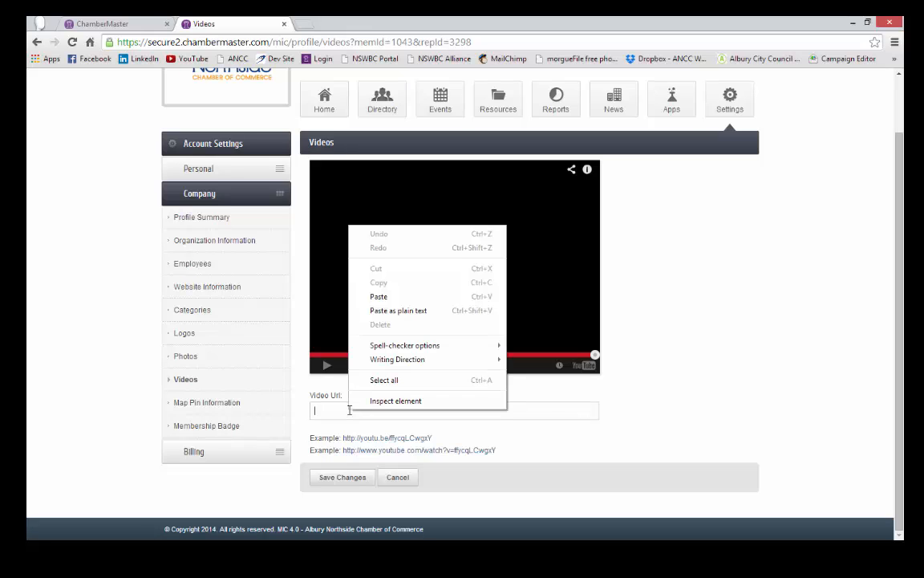
left_click(403, 305)
left_click(427, 426)
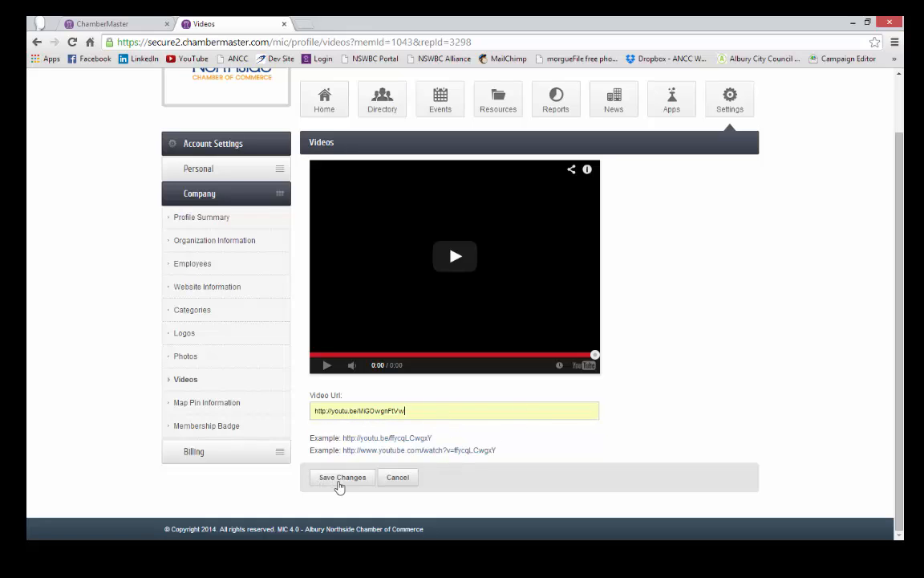
left_click(342, 477)
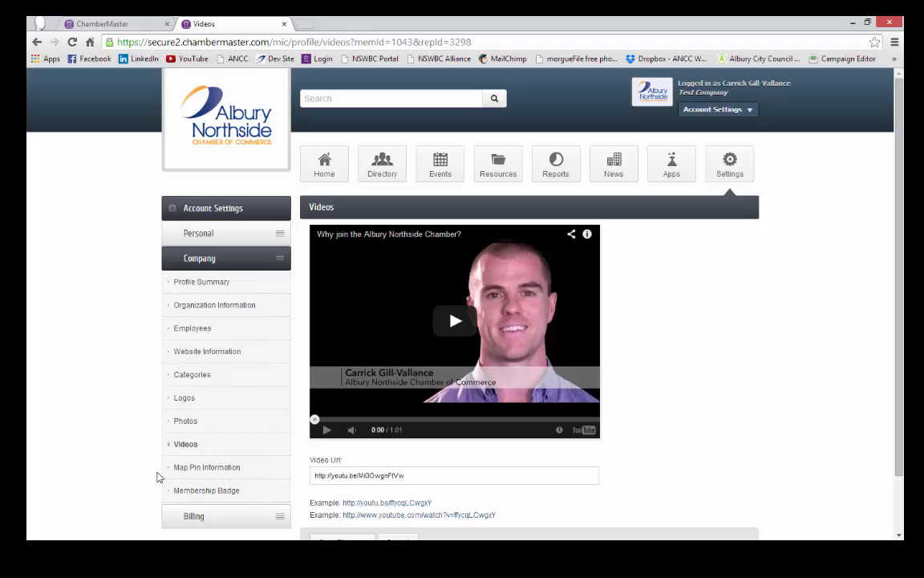
In the map pin information, turn off showing the pin on the organization directory, check the point of interest categories, and save the changes
left_click(189, 472)
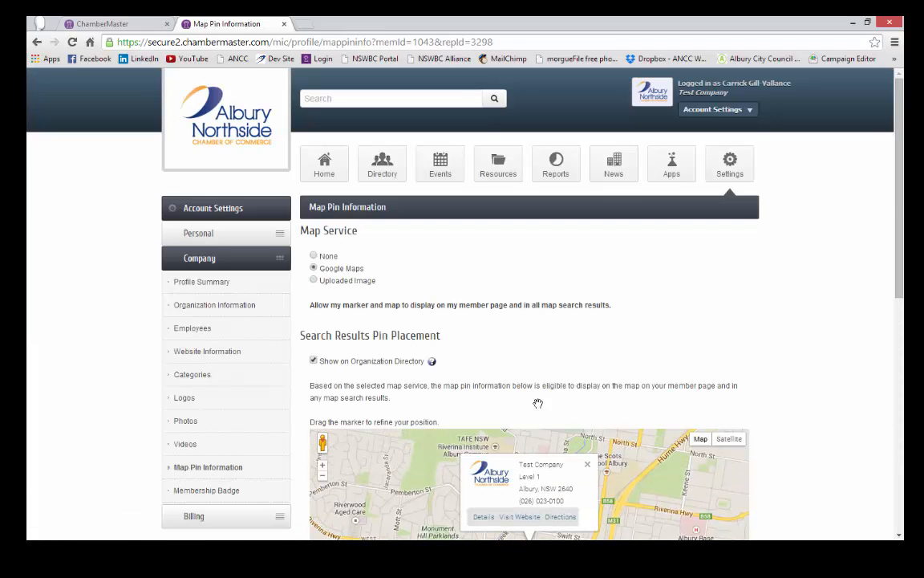
scroll(900, 207, "down", 2)
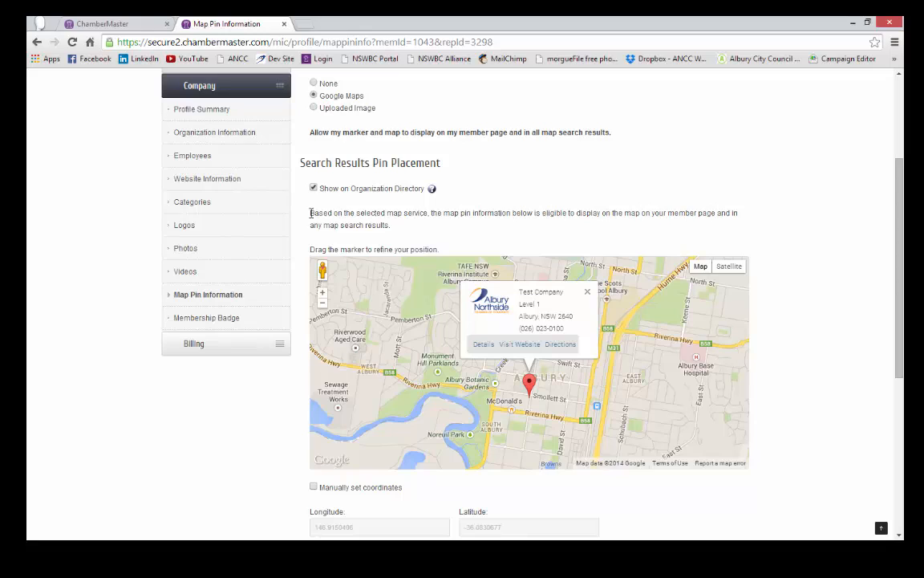
left_click(313, 188)
scroll(463, 495, "down", 2)
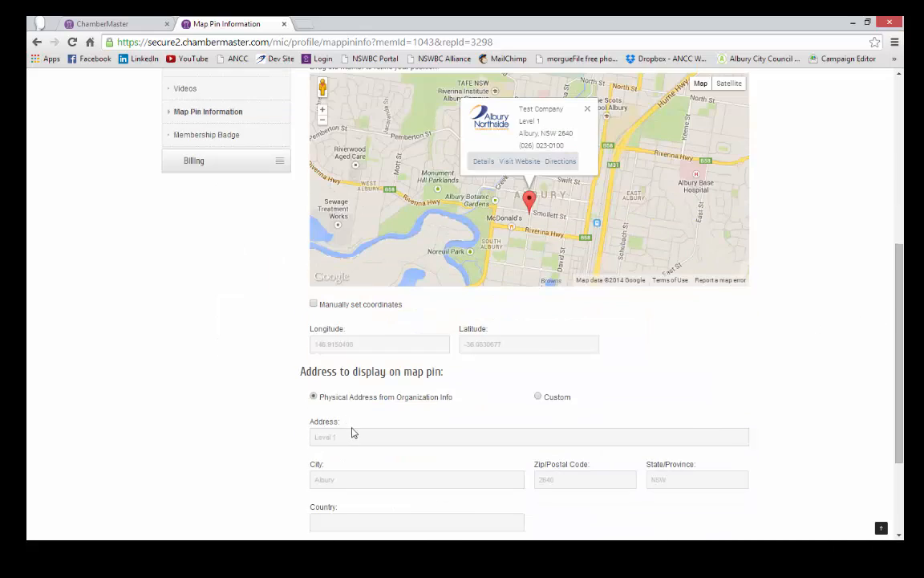
scroll(351, 433, "down", 2)
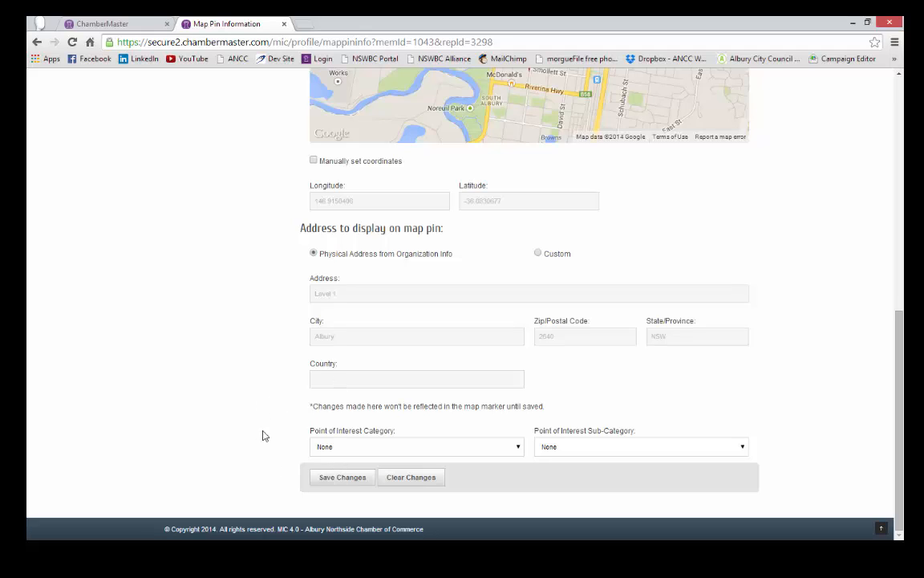
left_click(324, 450)
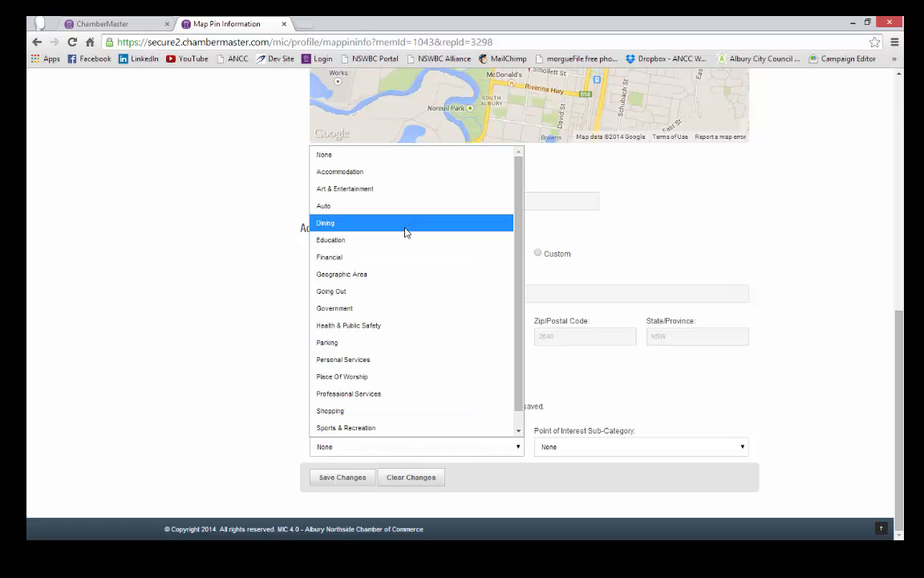
left_click(850, 384)
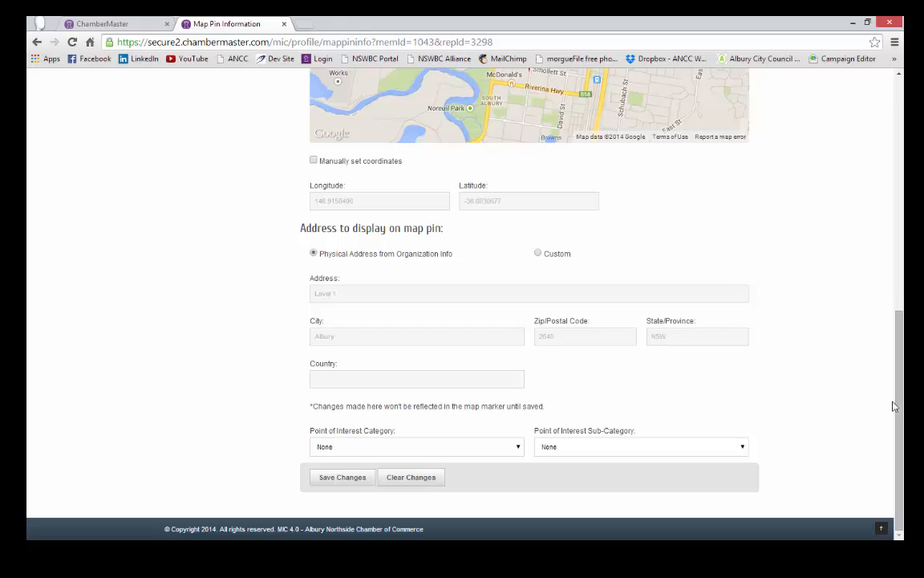
left_click_drag(898, 401, 899, 231)
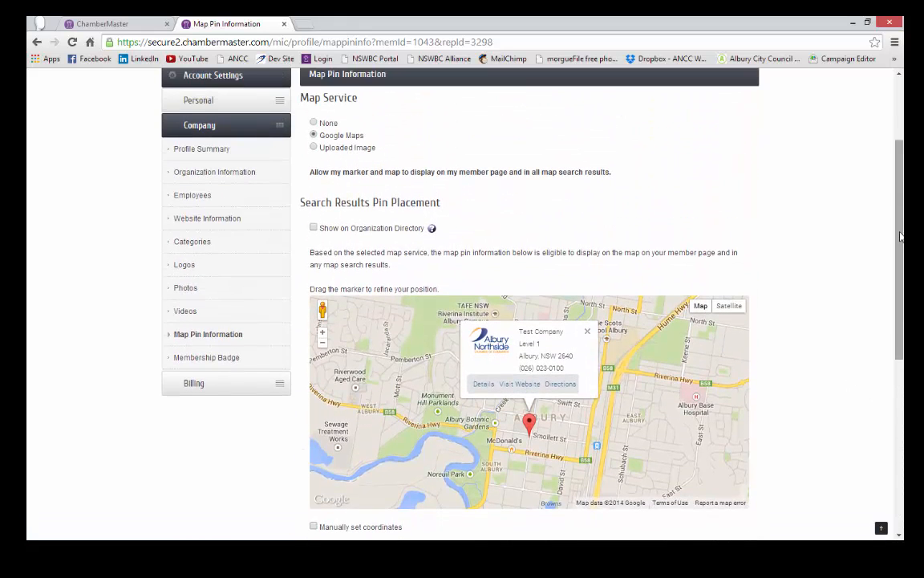
scroll(325, 505, "down", 5)
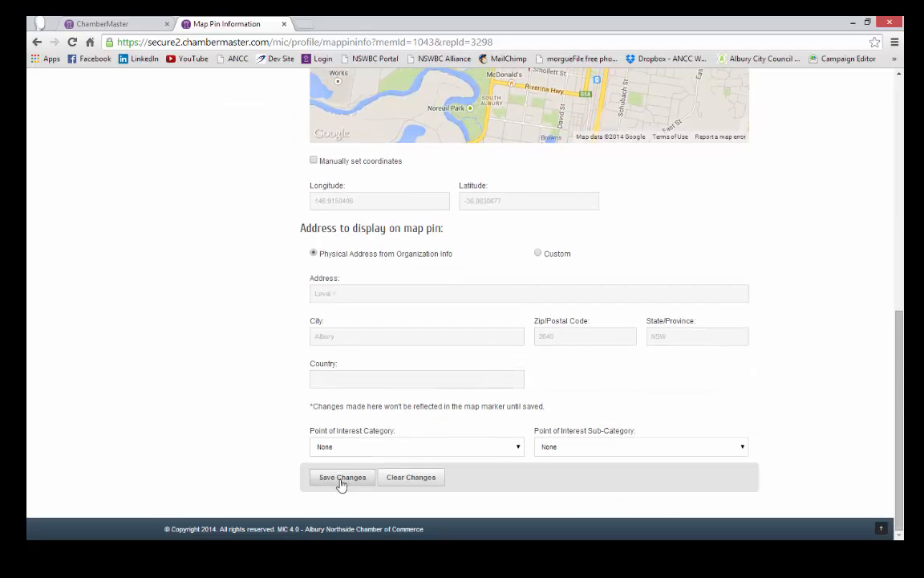
left_click(341, 482)
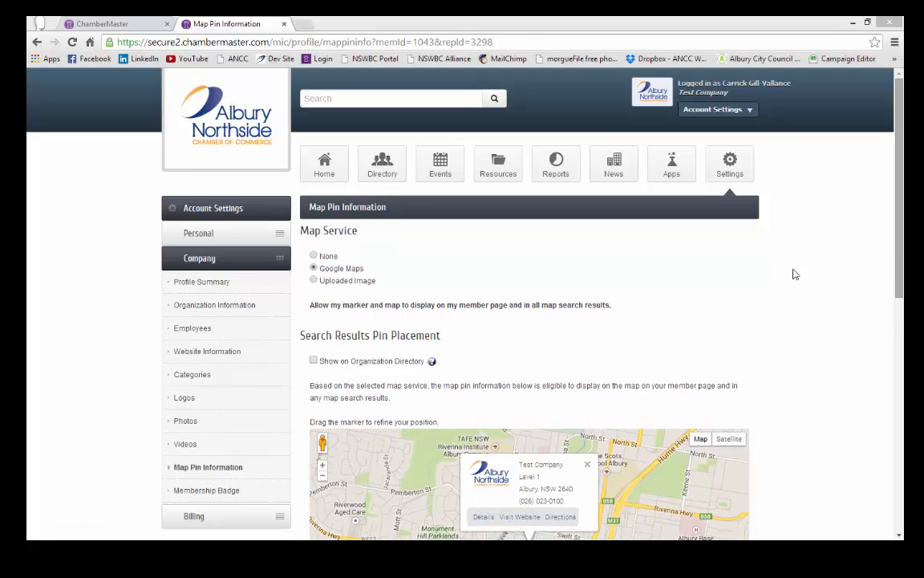
Generate the website HTML for the company's membership badge, keeping the default HTML element ID
left_click(224, 495)
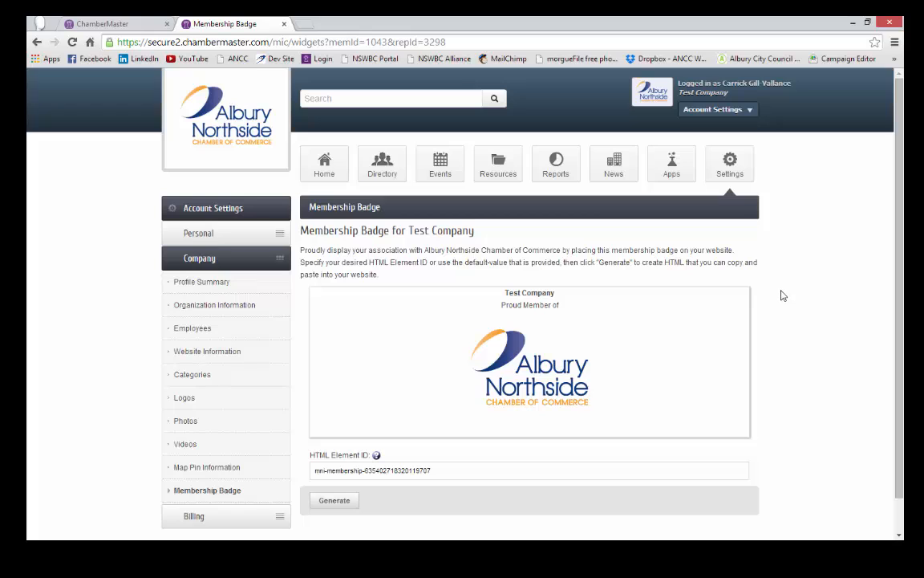
scroll(778, 291, "down", 1)
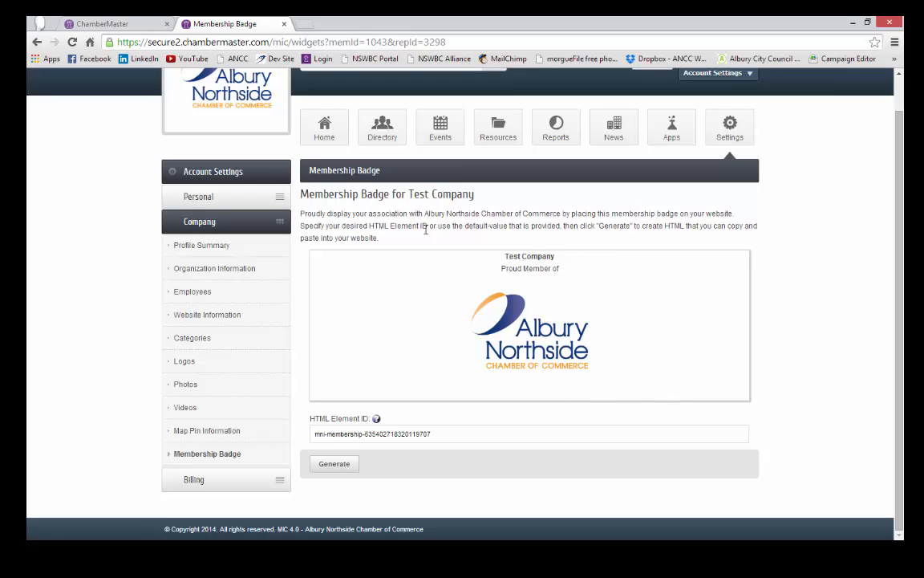
triple_click(509, 256)
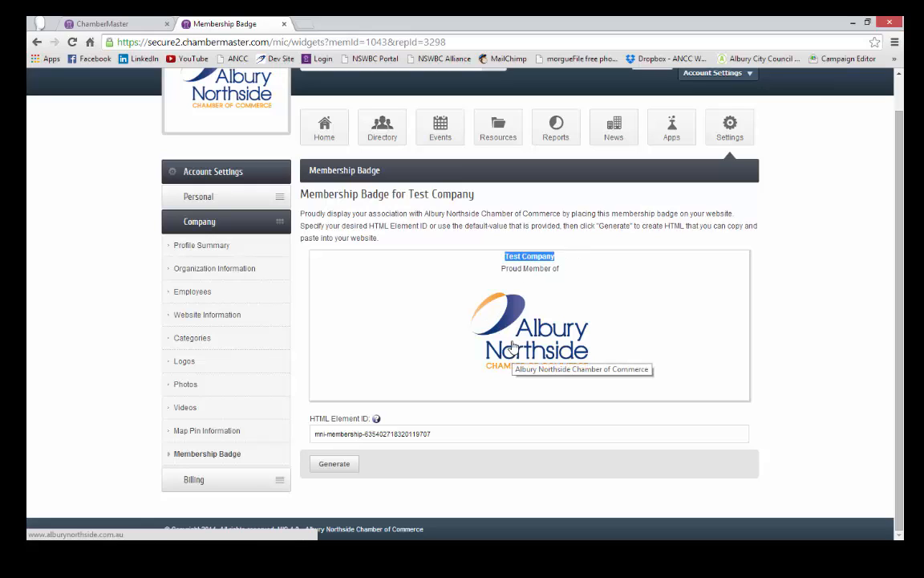
left_click(816, 275)
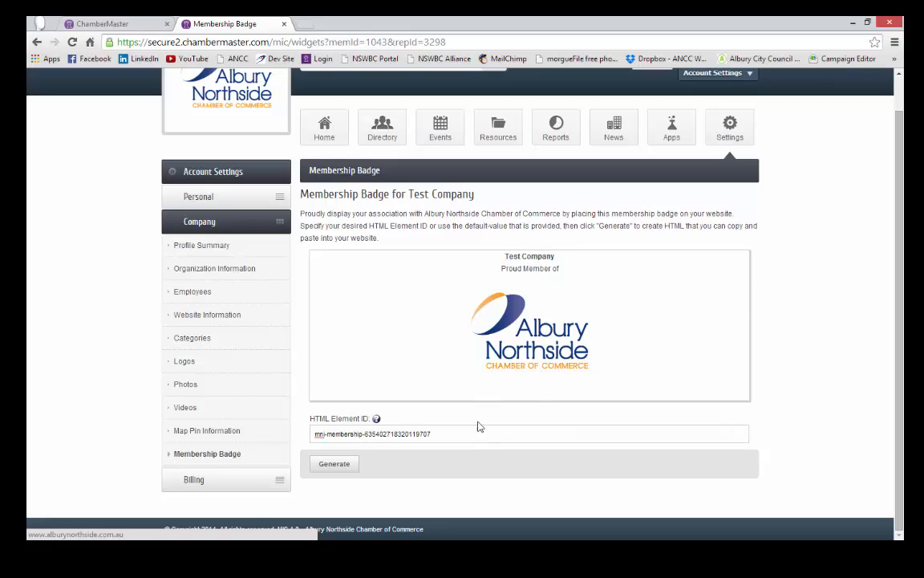
left_click_drag(473, 434, 329, 434)
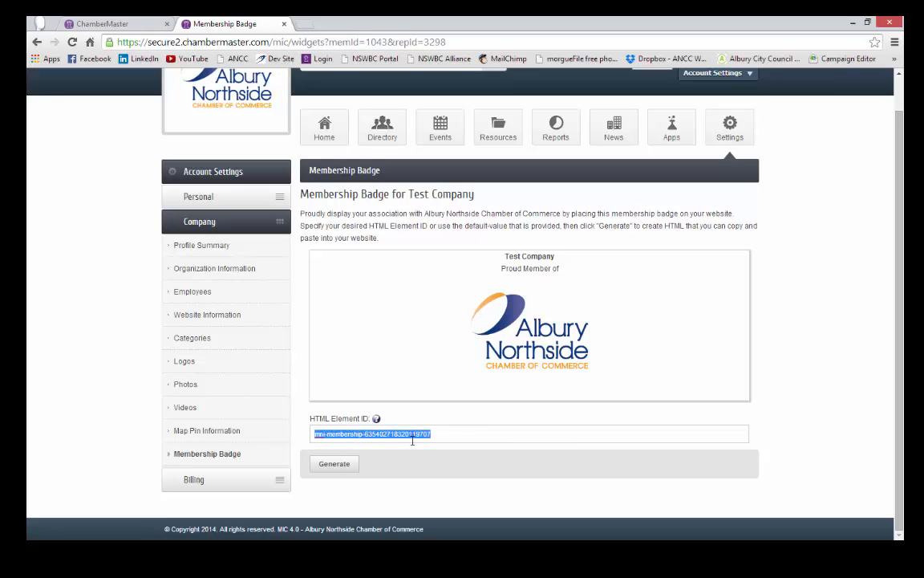
left_click(465, 431)
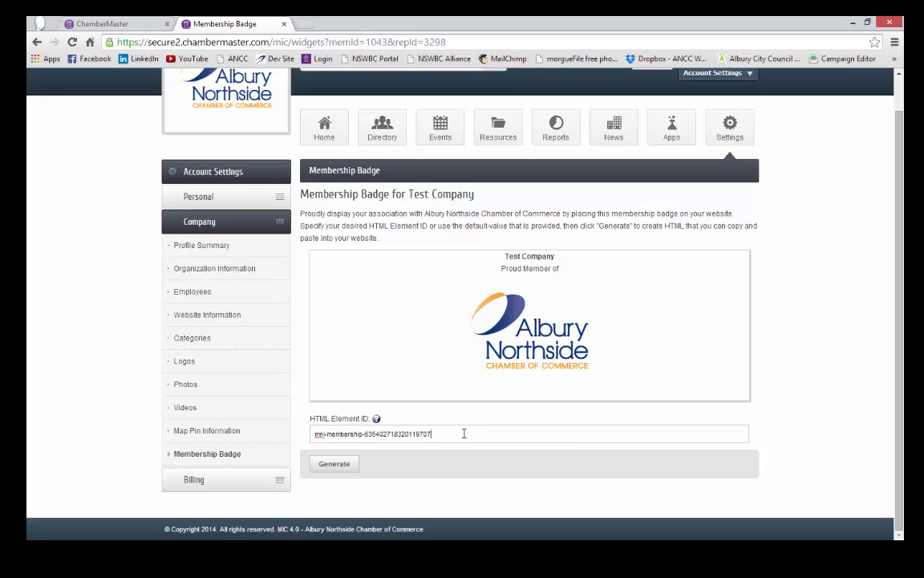
left_click(340, 466)
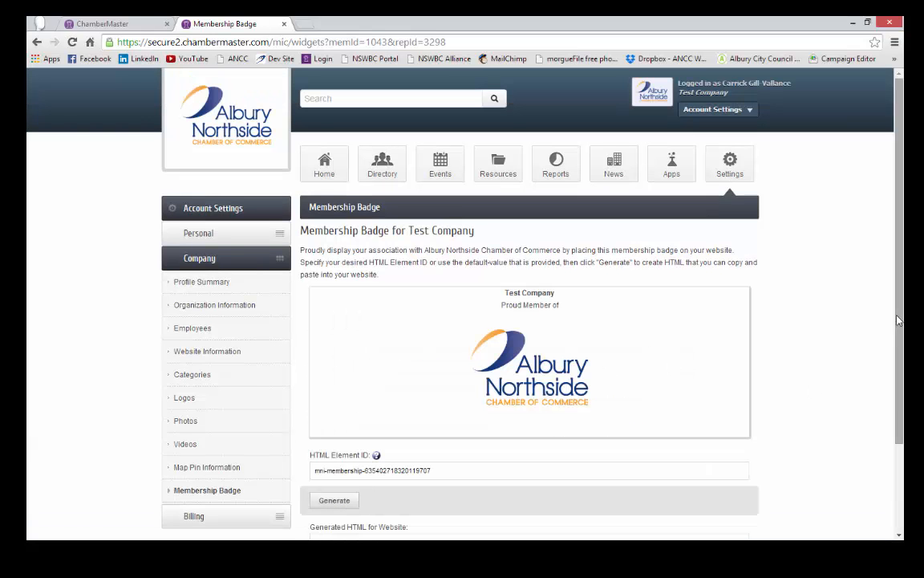
scroll(900, 320, "down", 2)
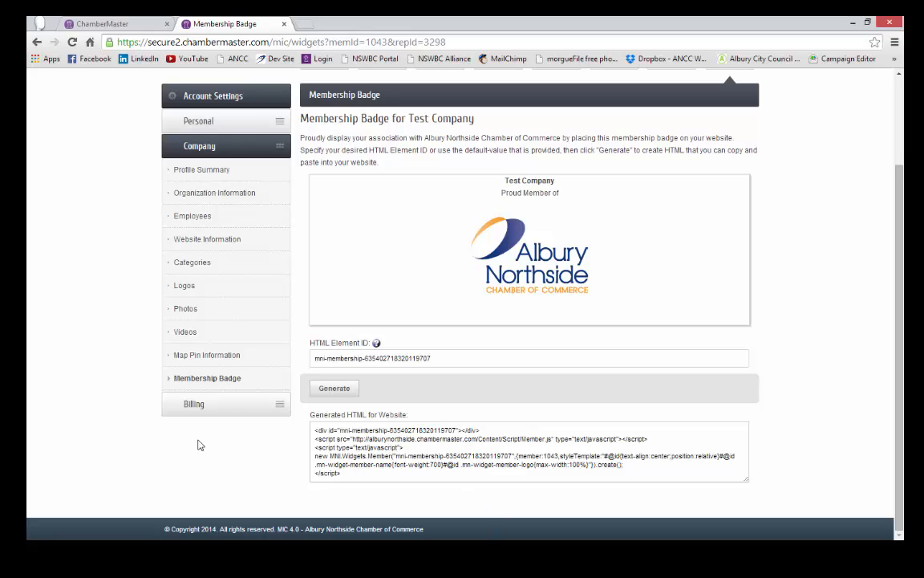
Open the representative's personal profile, review the contact details, and save it
left_click(270, 154)
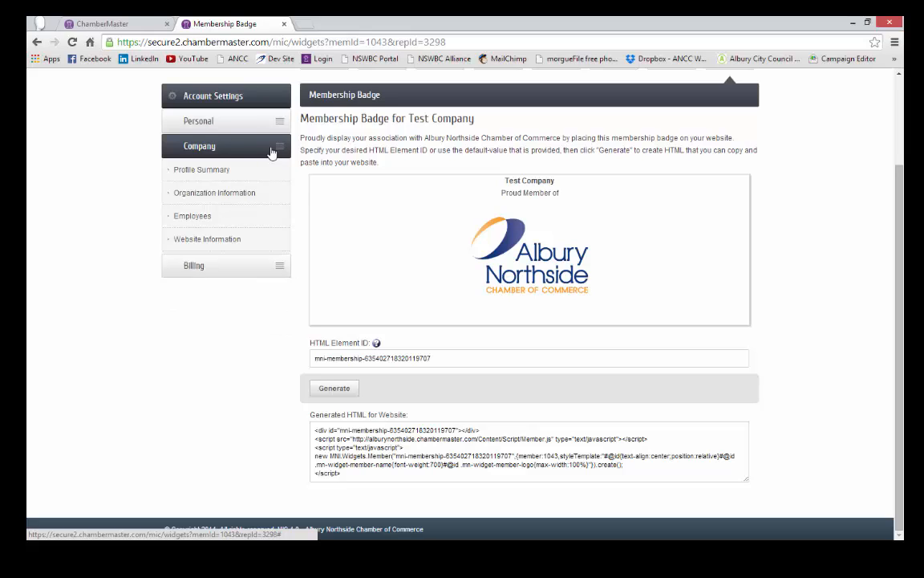
left_click(203, 125)
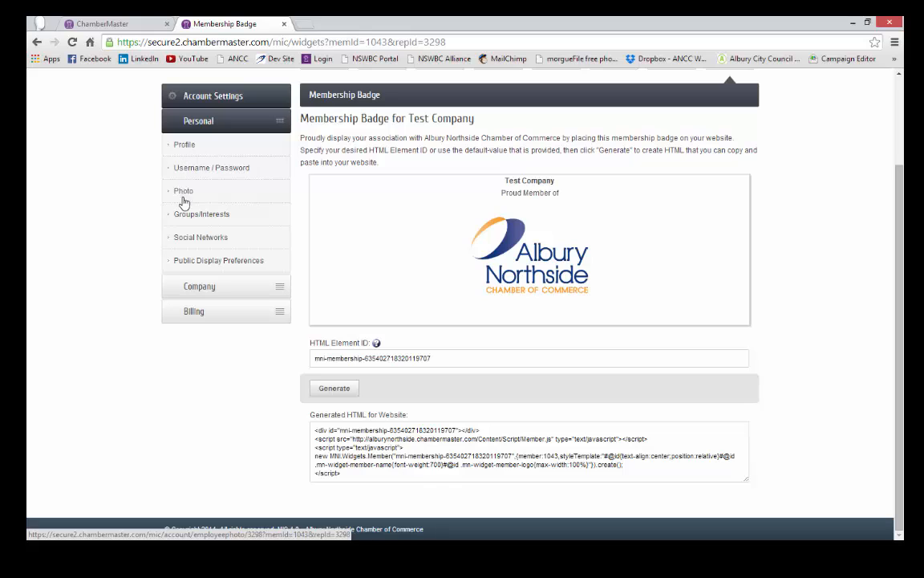
left_click(183, 147)
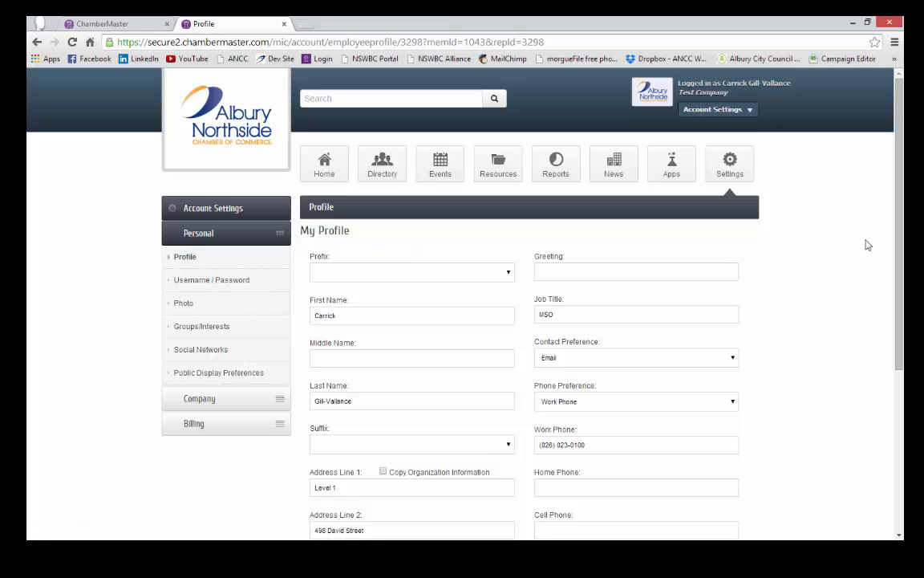
left_click_drag(898, 229, 899, 242)
scroll(899, 242, "down", 3)
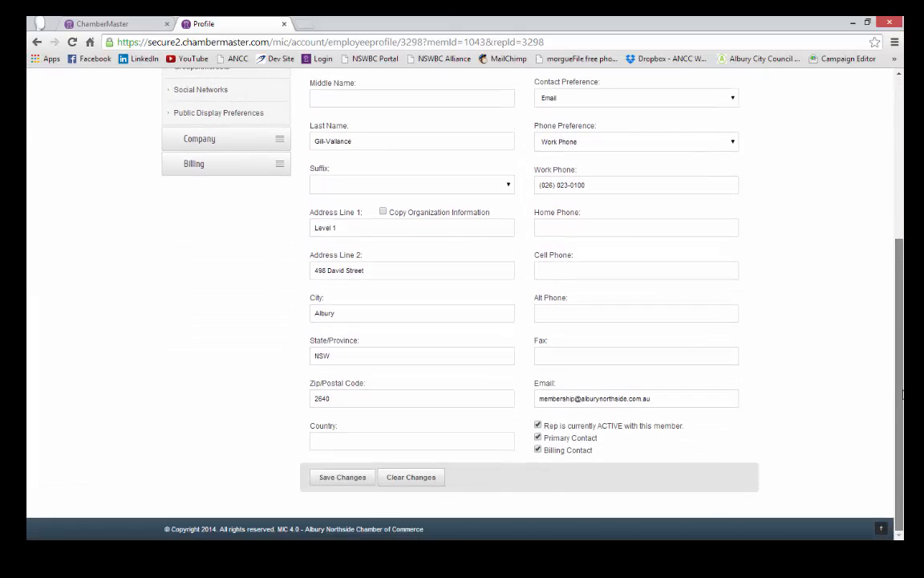
left_click(361, 479)
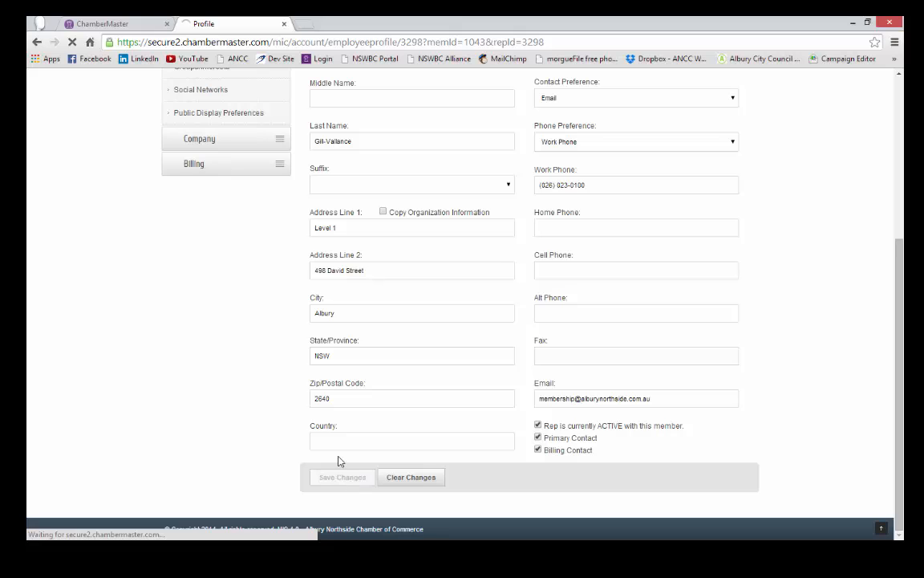